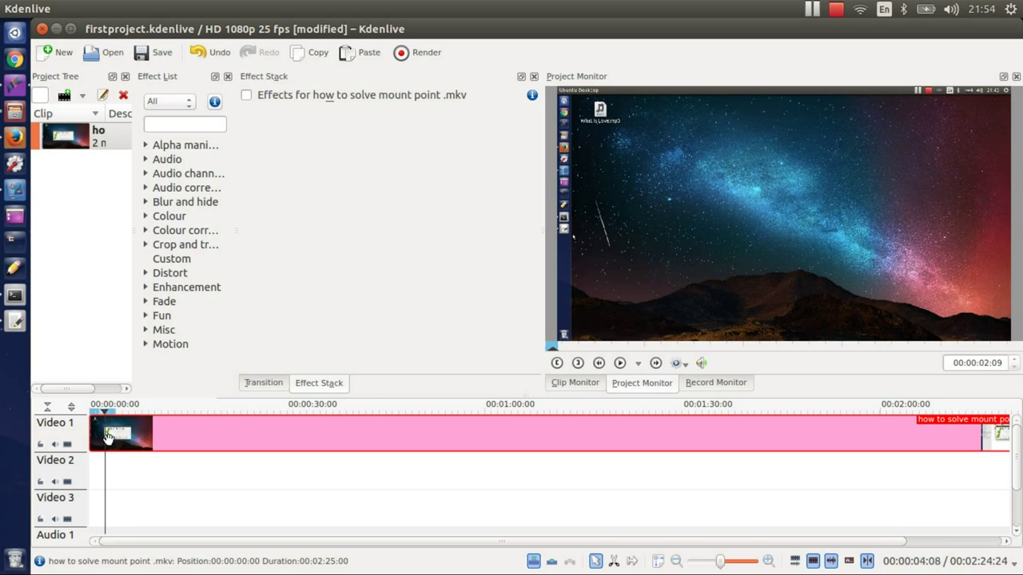
# Trim the opening of the Video 1 clip up to 00:00:02:09 and move the remaining footage to the start of the timeline
pyautogui.rightClick(98, 432)
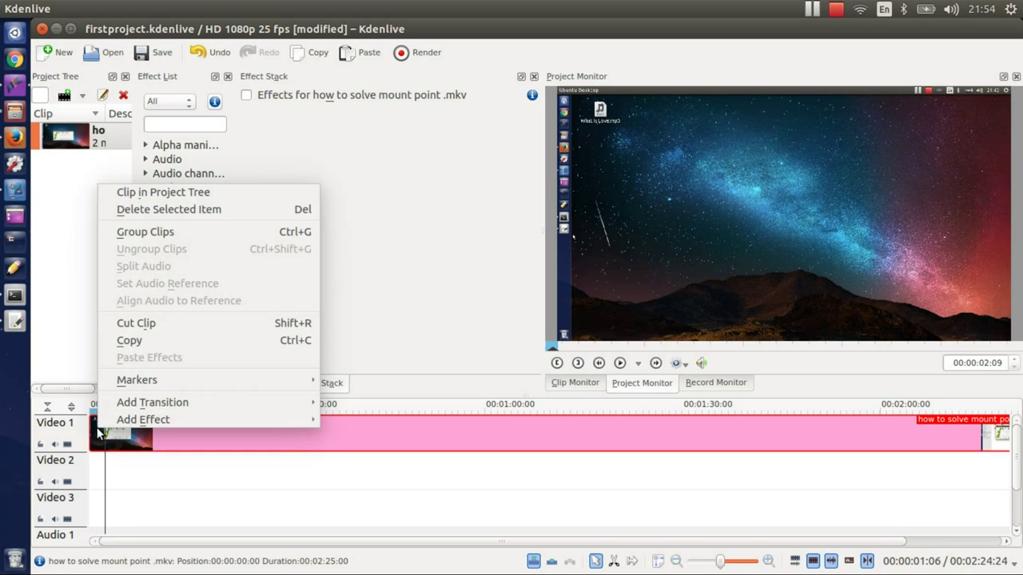
pyautogui.click(142, 322)
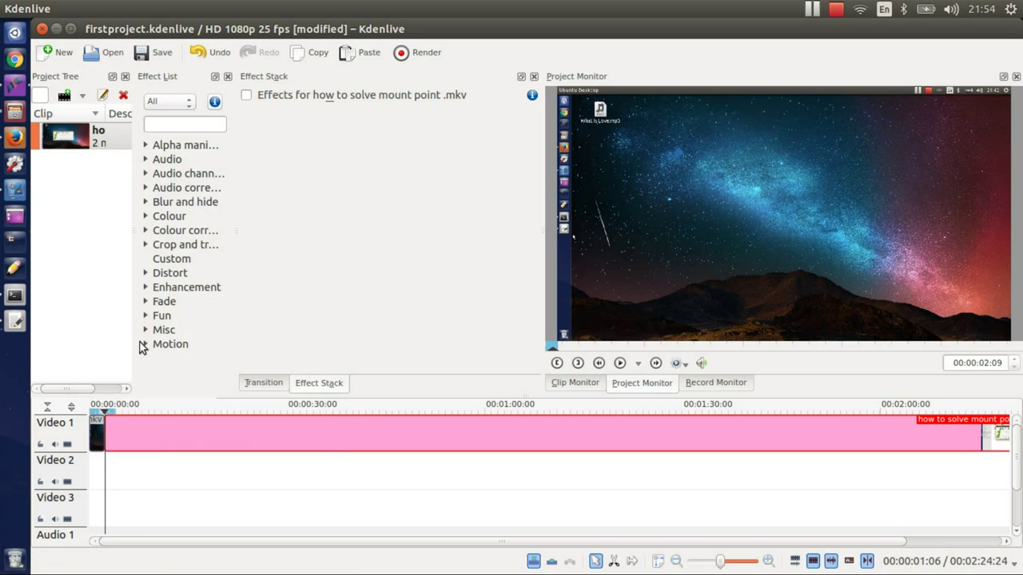
pyautogui.click(99, 434)
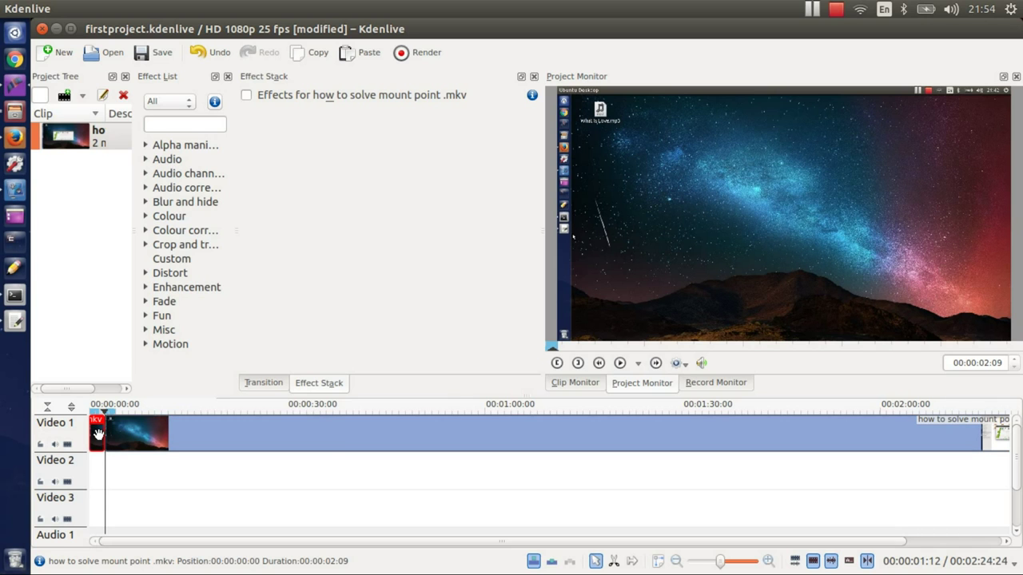
pyautogui.rightClick(97, 432)
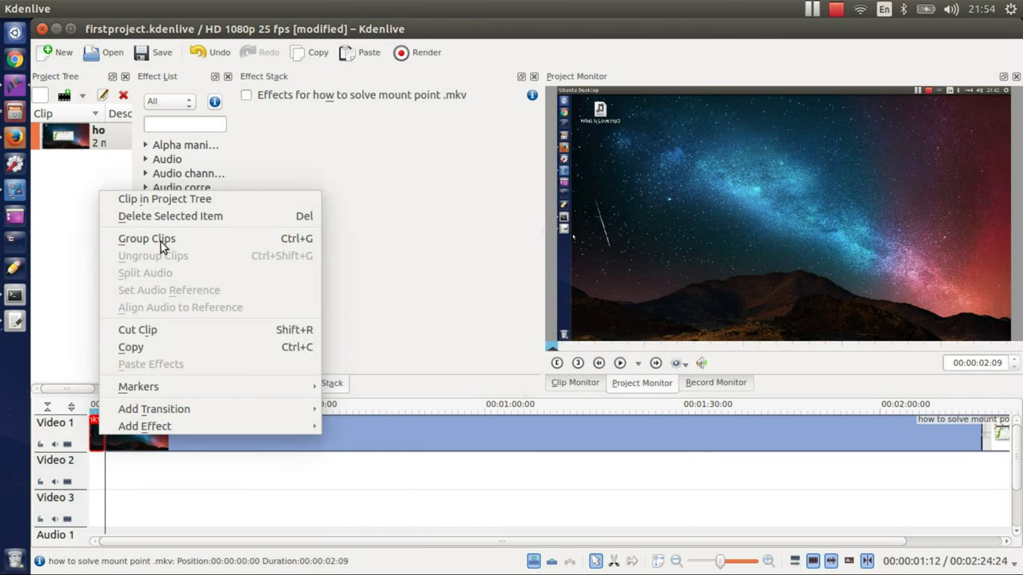
pyautogui.click(183, 216)
pyautogui.click(206, 437)
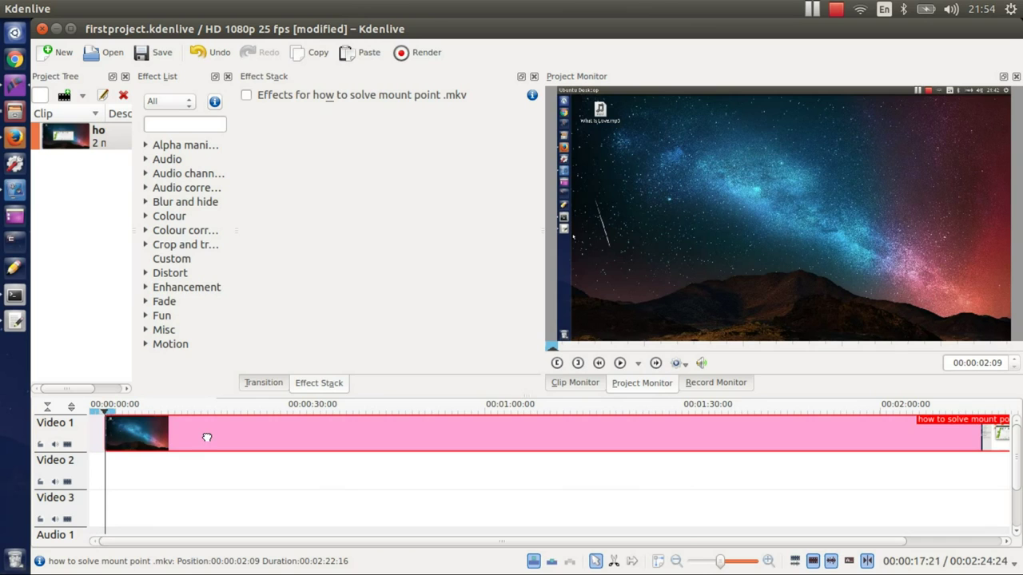
pyautogui.moveTo(206, 437); pyautogui.dragTo(191, 437)
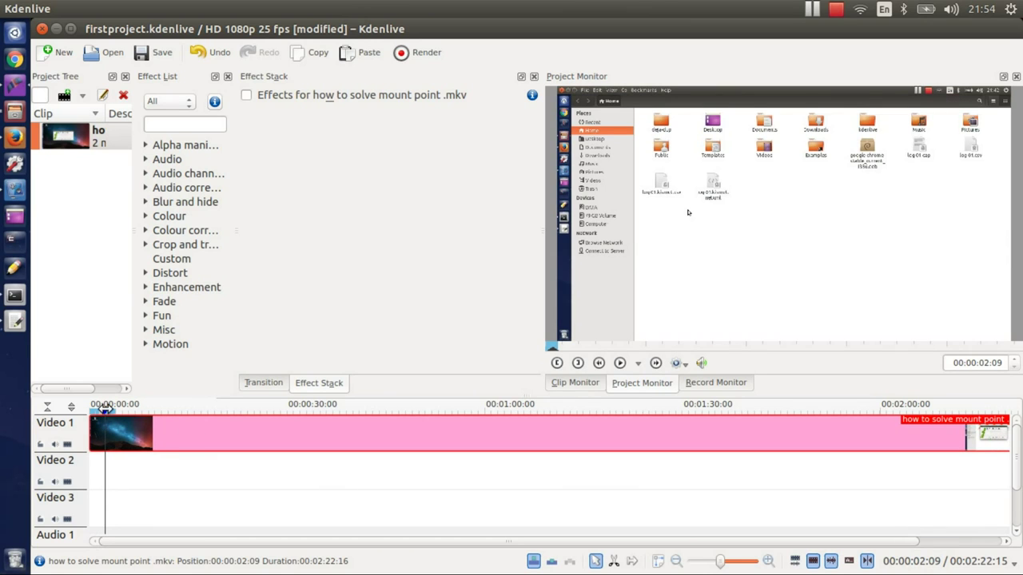
# Split the Video 1 clip at 00:02:20:11 near its end and delete the short leftover tail
pyautogui.moveTo(105, 409); pyautogui.dragTo(389, 419)
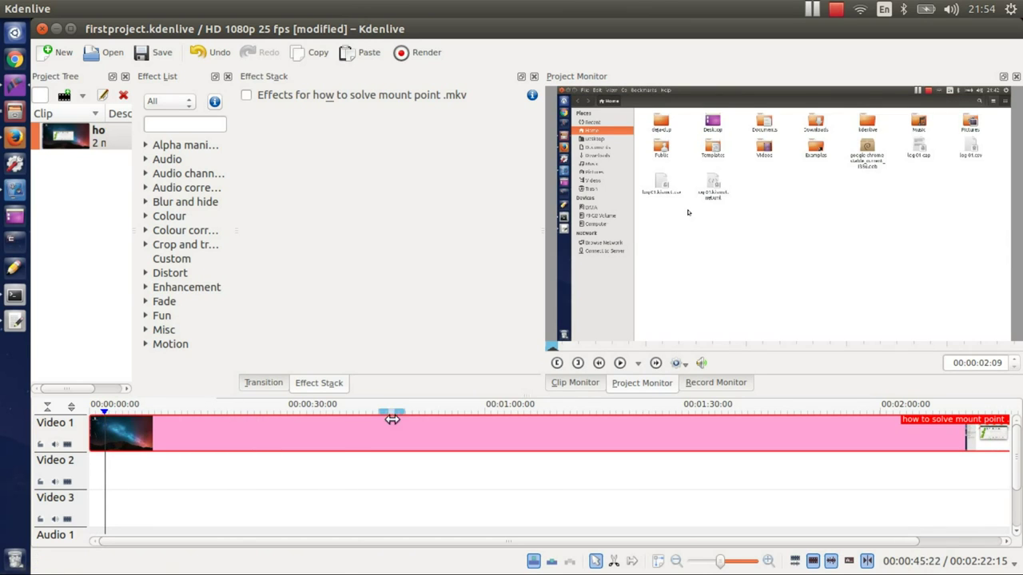
pyautogui.moveTo(107, 411)
pyautogui.mouseDown()
pyautogui.moveTo(766, 439)
pyautogui.moveTo(767, 411)
pyautogui.moveTo(817, 416)
pyautogui.mouseUp()
pyautogui.moveTo(555, 543); pyautogui.dragTo(648, 548)
pyautogui.moveTo(732, 414); pyautogui.dragTo(922, 404)
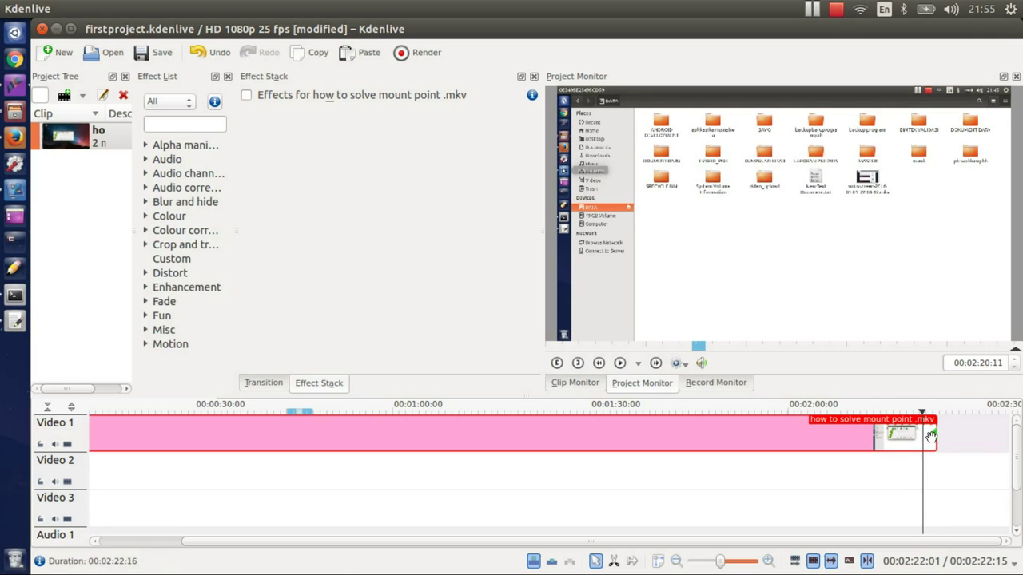
pyautogui.rightClick(927, 435)
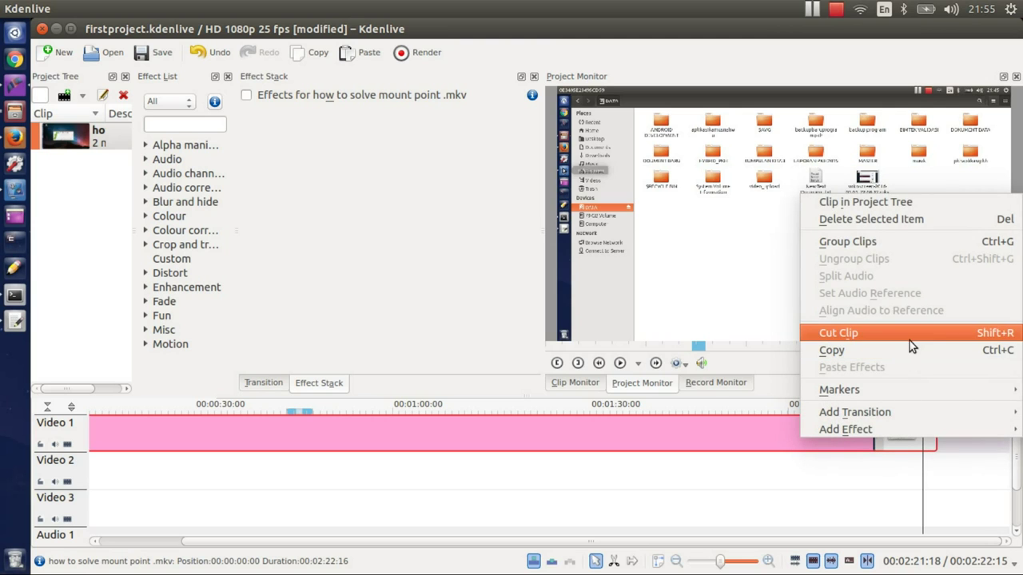
pyautogui.click(909, 334)
pyautogui.rightClick(938, 436)
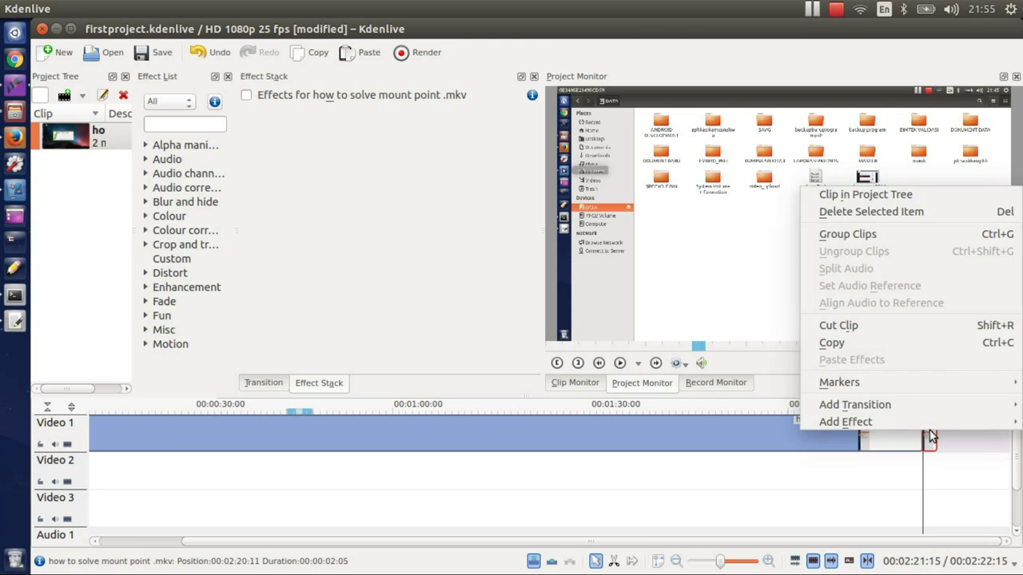
pyautogui.click(886, 213)
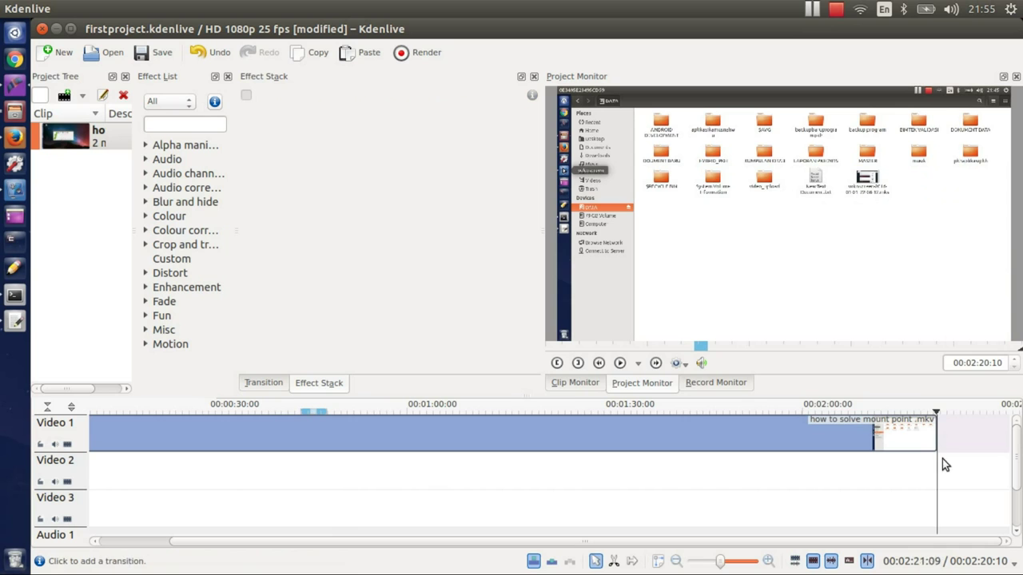
# Scrub the playhead back from the clip's end to 00:00:29:10 to check the trimmed footage
pyautogui.click(908, 412)
pyautogui.moveTo(906, 411); pyautogui.dragTo(205, 406)
pyautogui.moveTo(269, 543); pyautogui.dragTo(112, 543)
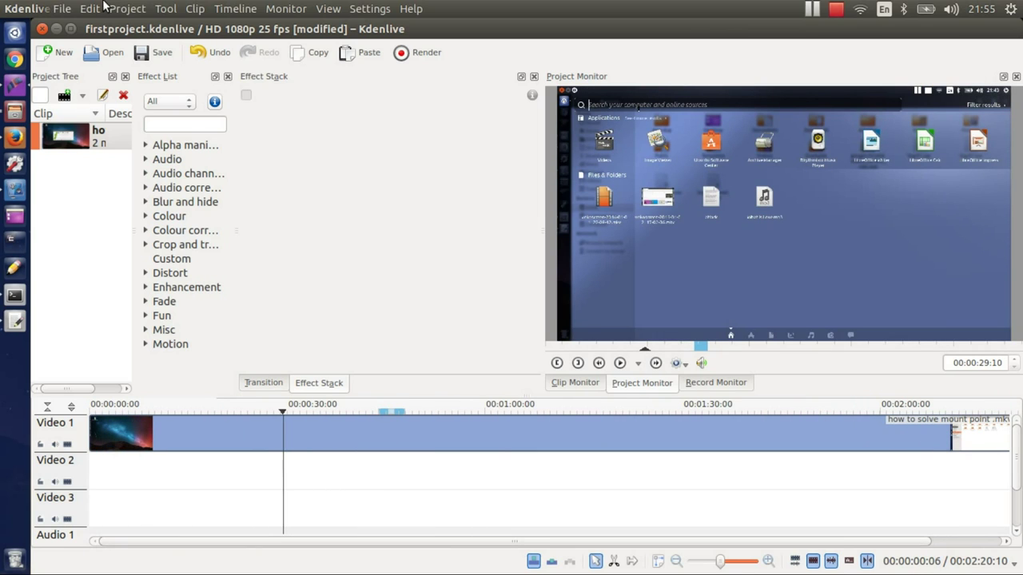
# Review the project's metadata and files, and confirm HD 1080p 25 fps as the video profile
pyautogui.click(127, 9)
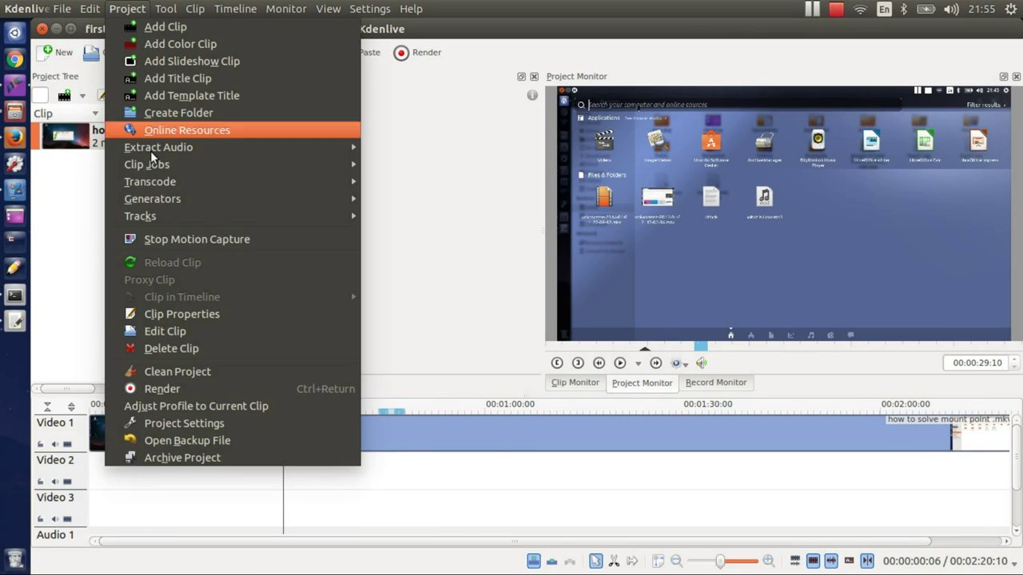
pyautogui.click(180, 424)
pyautogui.click(469, 109)
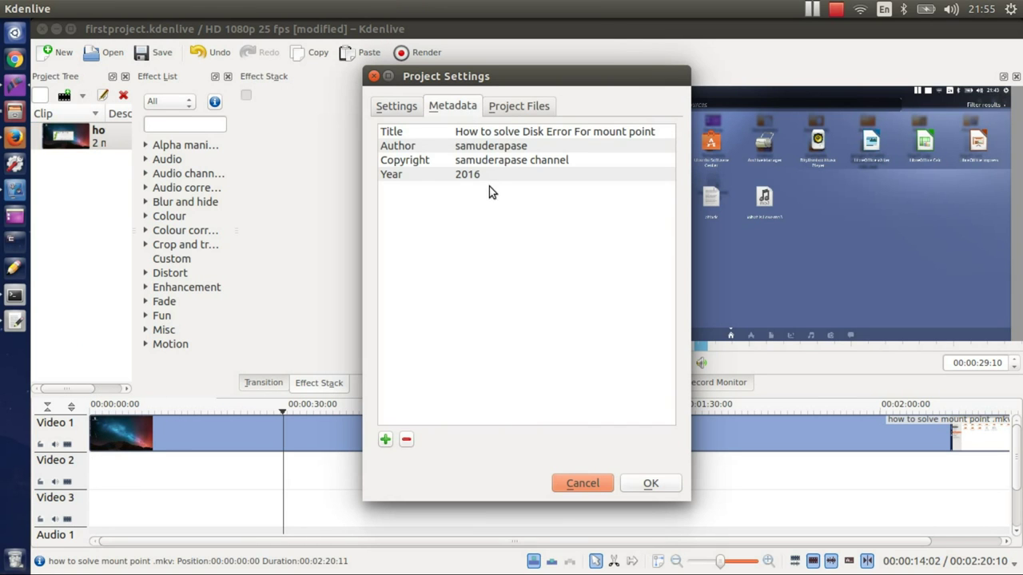
pyautogui.click(516, 109)
pyautogui.click(397, 105)
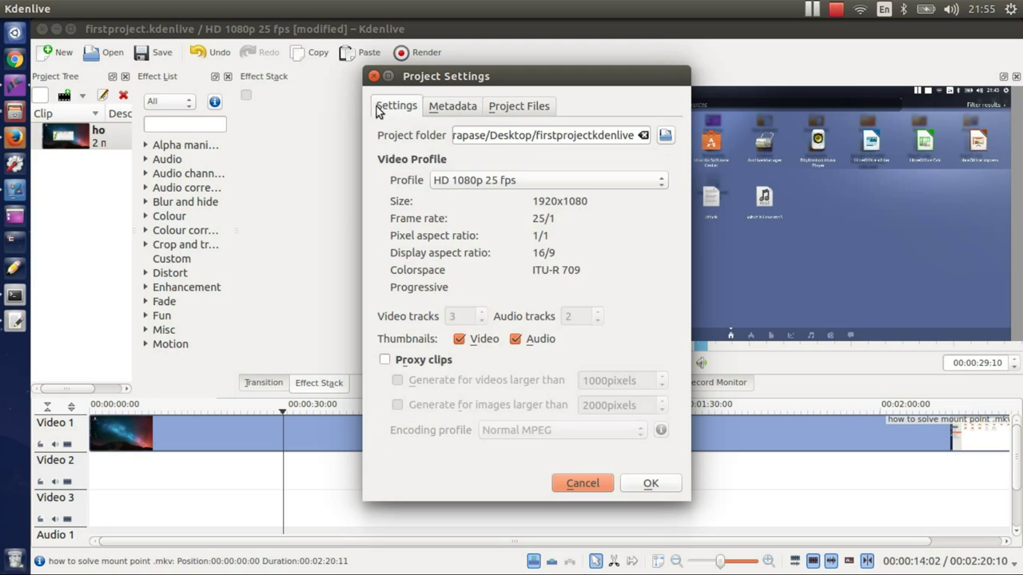
pyautogui.click(485, 179)
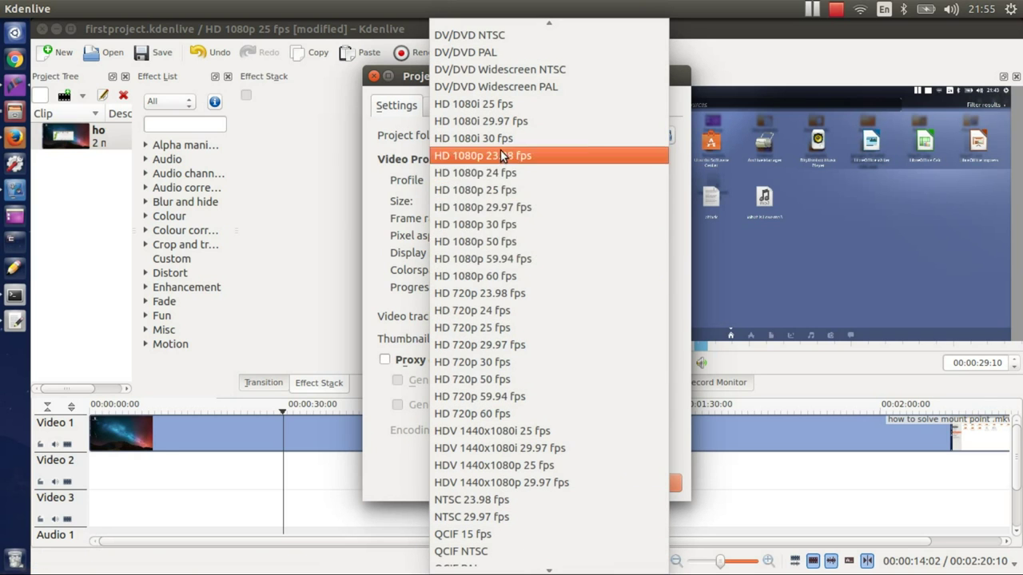
pyautogui.click(518, 192)
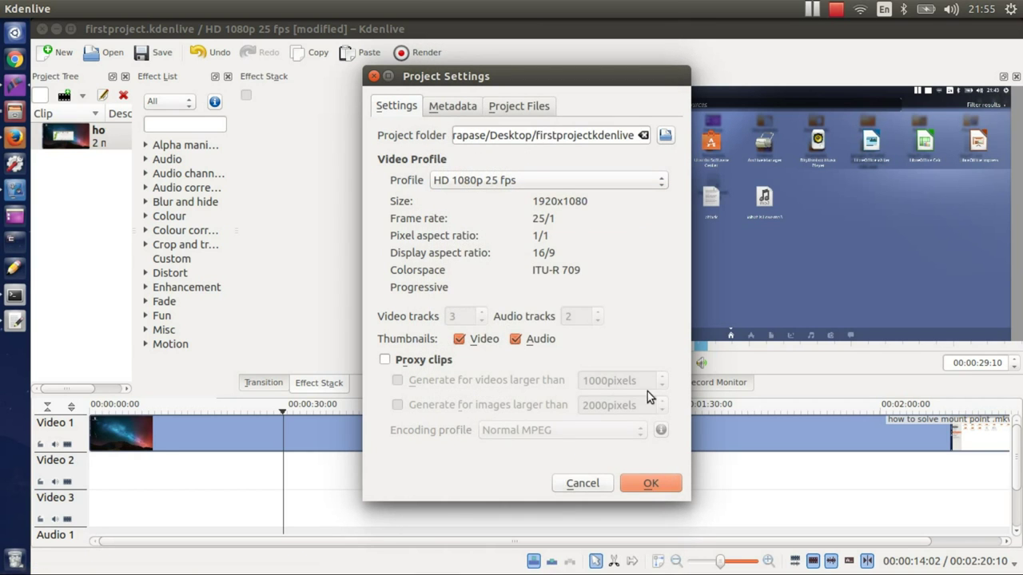
pyautogui.click(656, 484)
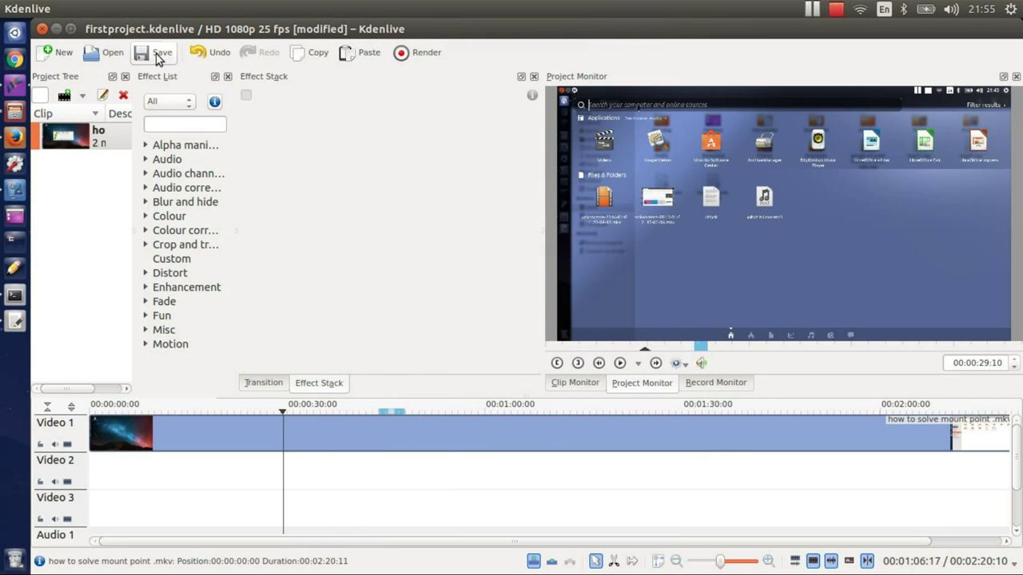
# Open the project's render settings and choose the MP4 format with scanning kept on Auto
pyautogui.click(126, 8)
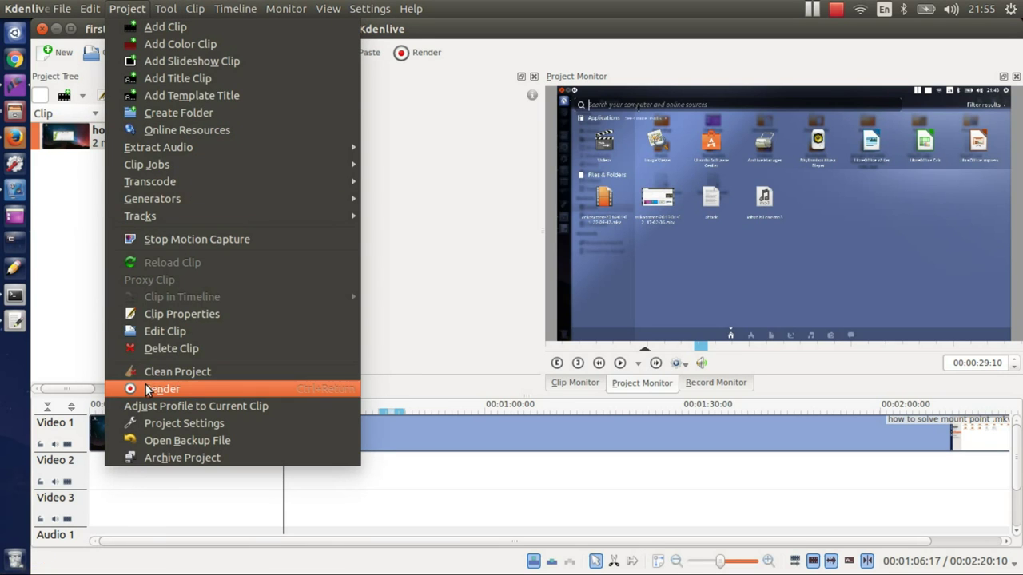
pyautogui.click(179, 390)
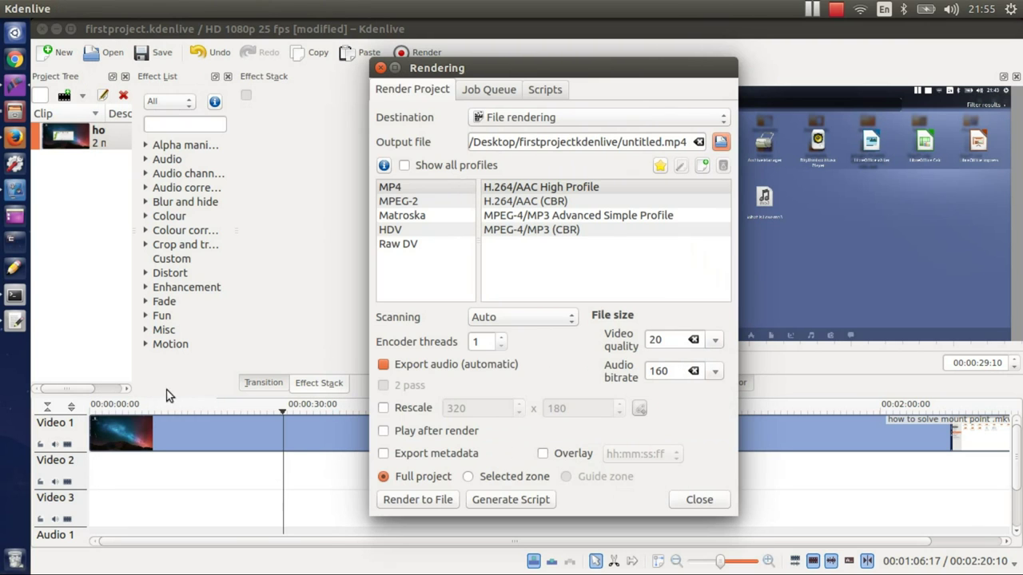
pyautogui.click(474, 91)
pyautogui.click(413, 93)
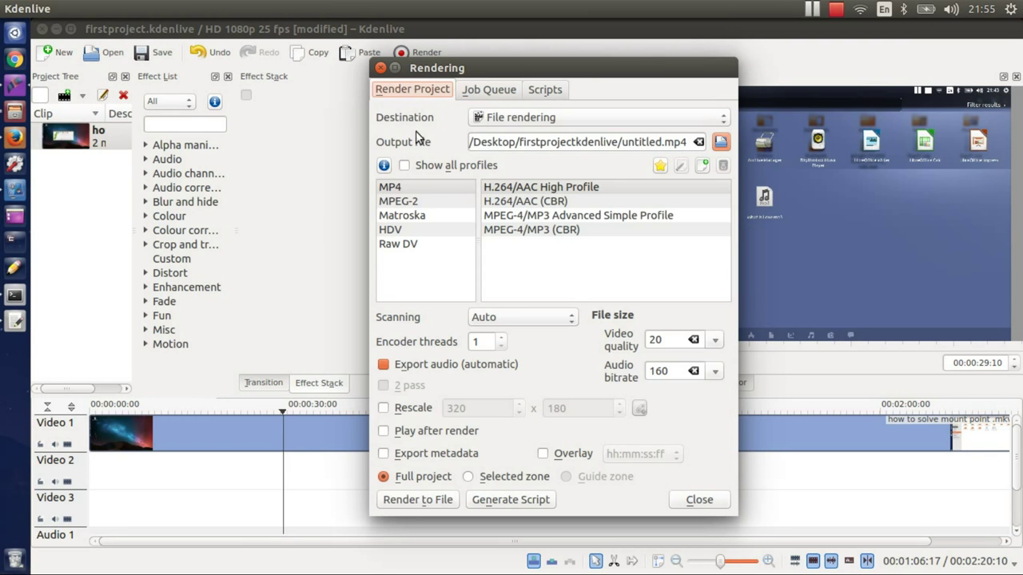
pyautogui.click(409, 190)
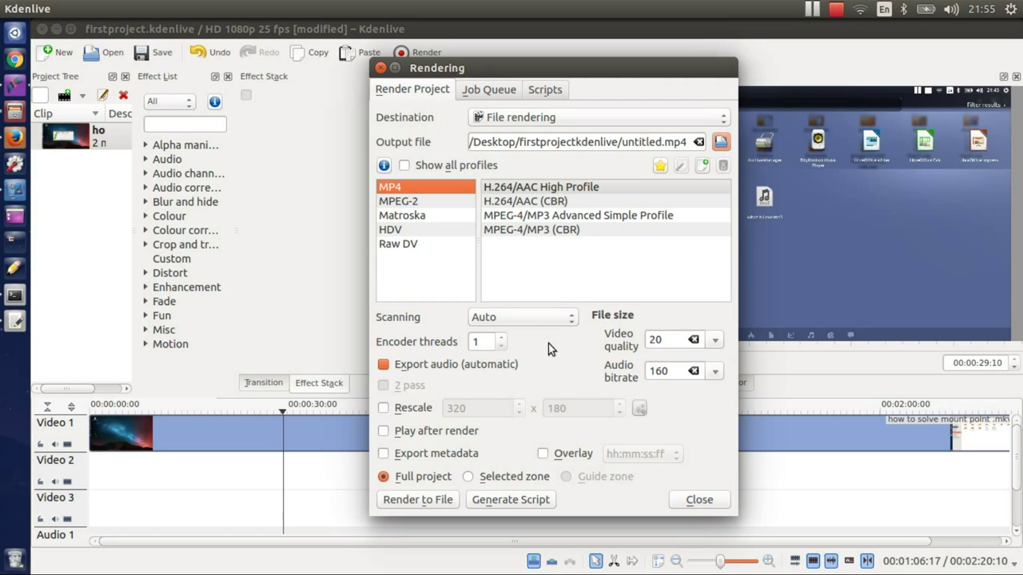
pyautogui.click(494, 321)
pyautogui.click(491, 314)
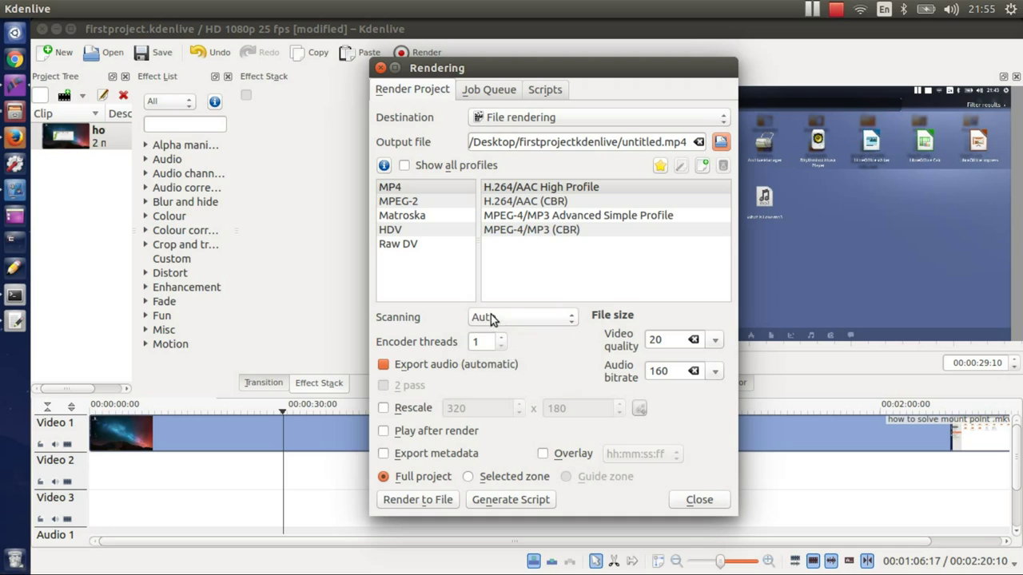
# Check the render job queue and scripts, and start rendering the full project to untitled.mp4 before aborting the job
pyautogui.click(485, 94)
pyautogui.click(557, 93)
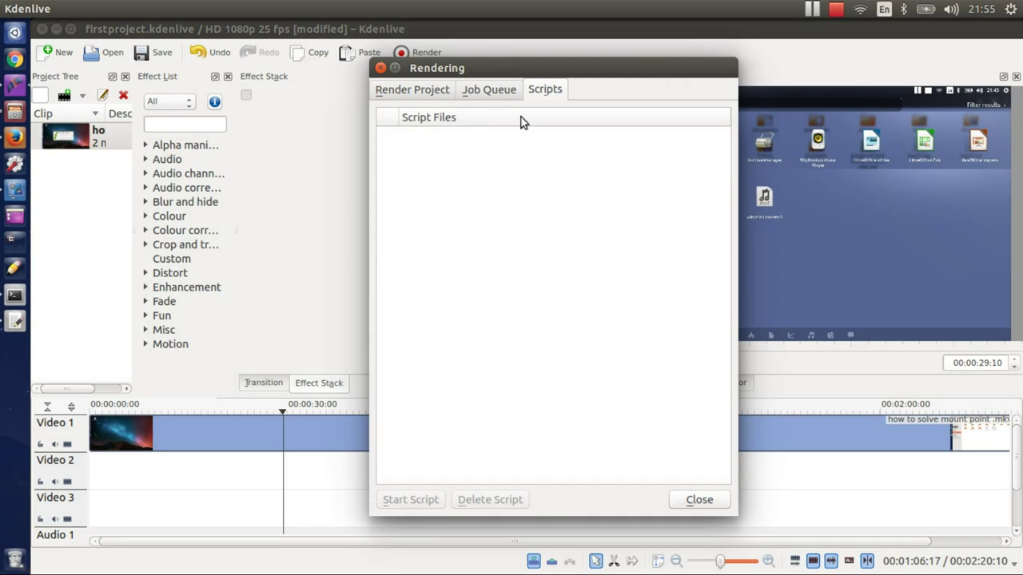
pyautogui.click(400, 94)
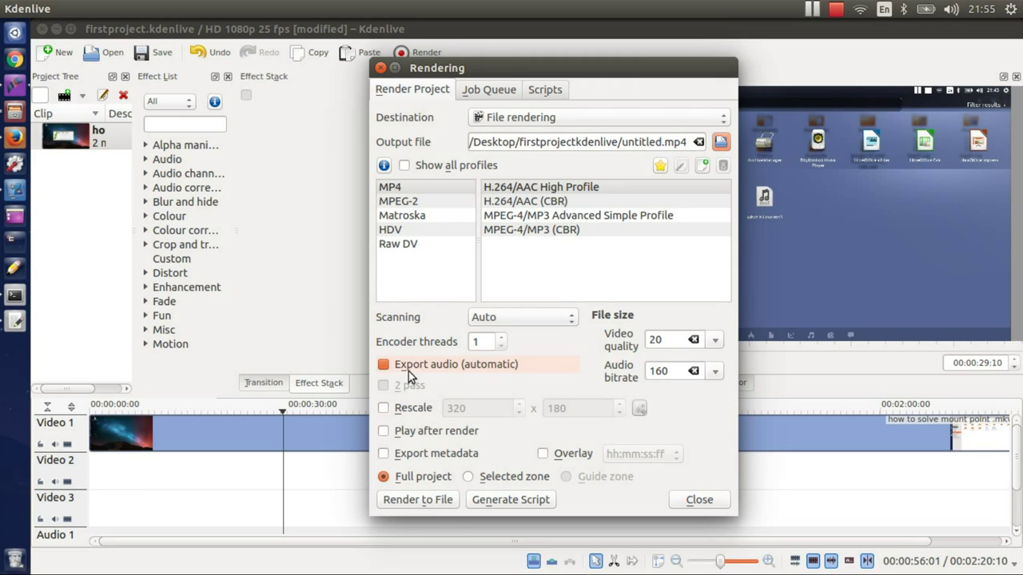
pyautogui.click(421, 501)
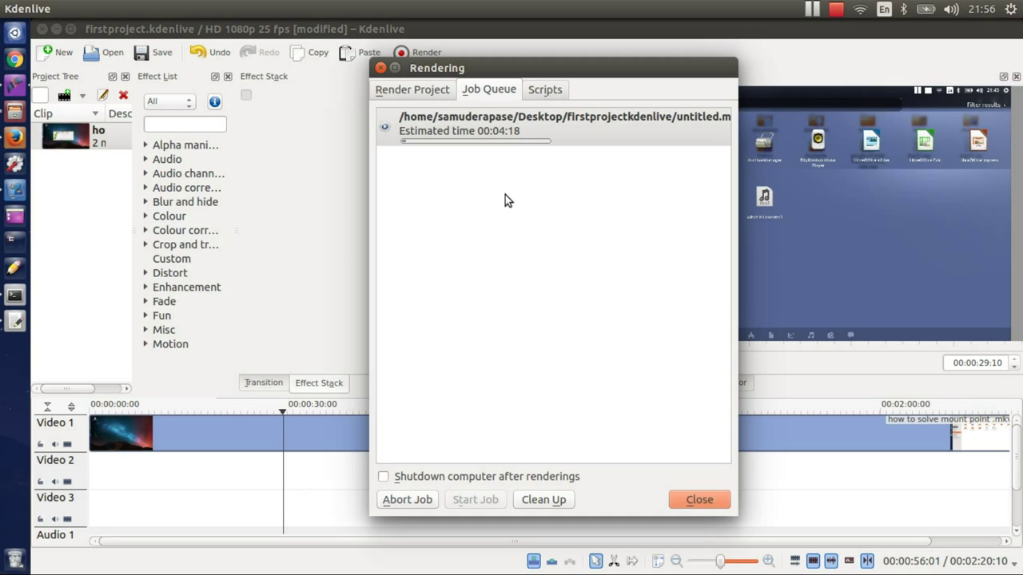
pyautogui.click(408, 499)
# Remove the name "untitled" from the render output path, keeping the .mp4 extension, and close the render settings
pyautogui.click(409, 89)
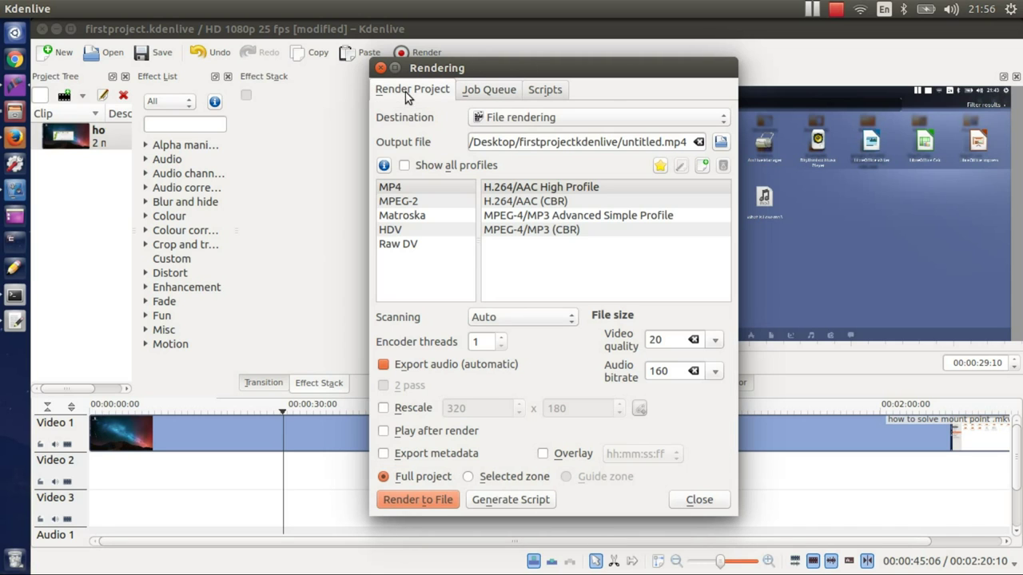
pyautogui.moveTo(622, 142); pyautogui.dragTo(662, 174)
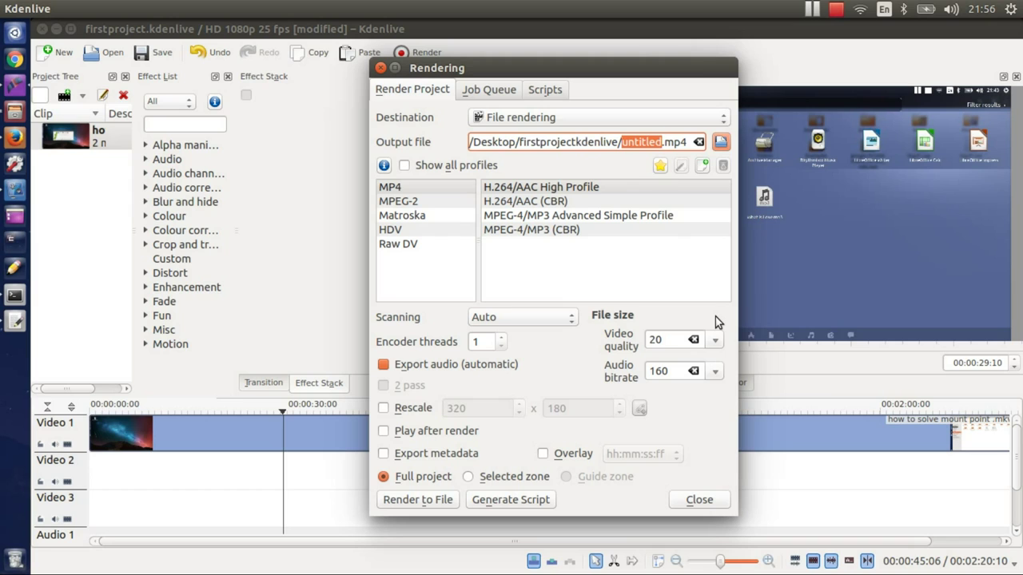
pyautogui.write('how')
pyautogui.press('BackSpace')
pyautogui.press('BackSpace')
pyautogui.press('BackSpace')
pyautogui.click(511, 90)
pyautogui.click(545, 91)
pyautogui.click(485, 91)
pyautogui.click(410, 90)
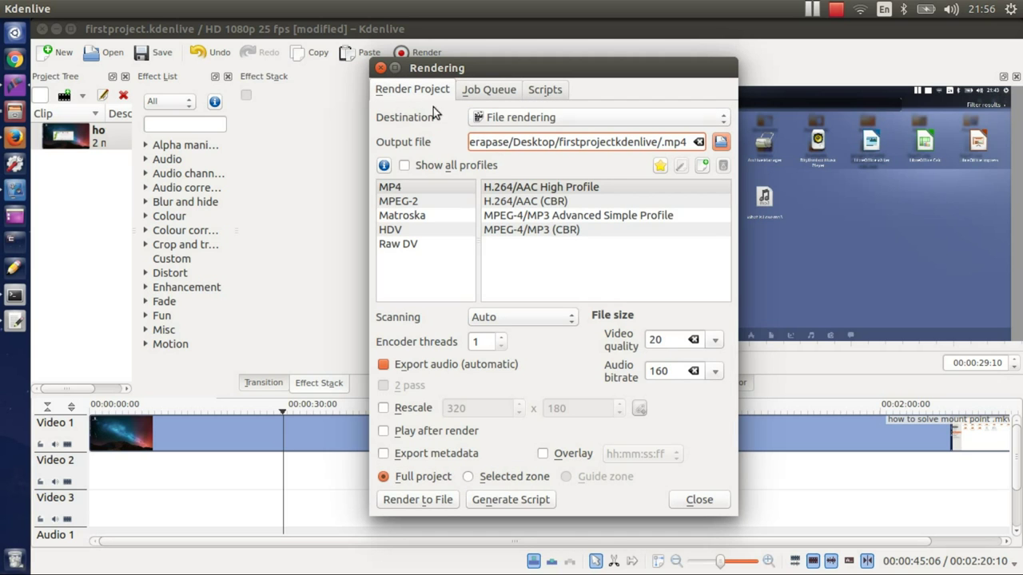
pyautogui.click(696, 499)
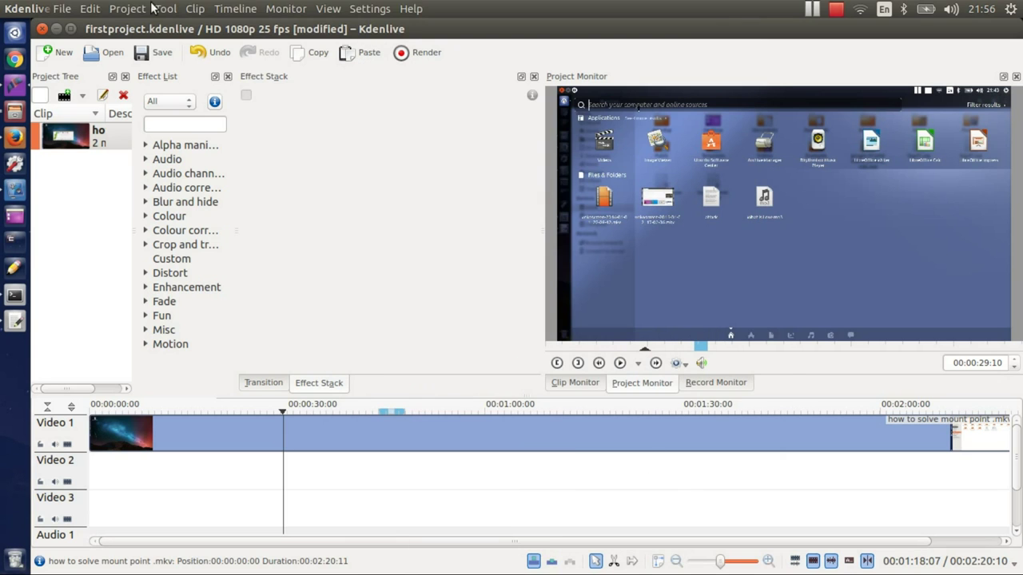
# Copy the title "How to solve Disk Error For mount point" from the project metadata and close the project settings without changes
pyautogui.click(127, 9)
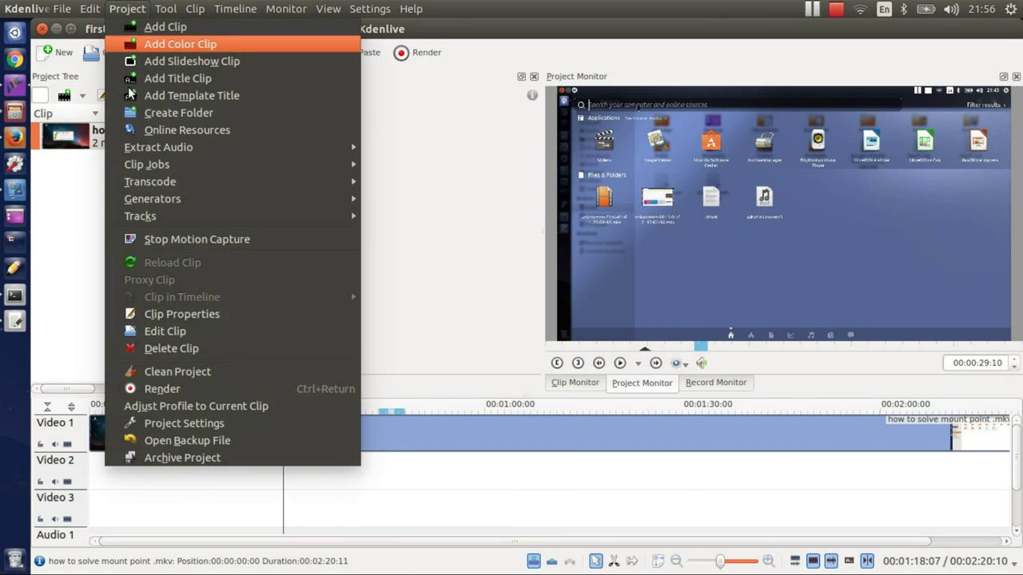
pyautogui.click(227, 424)
pyautogui.click(463, 106)
pyautogui.click(498, 132)
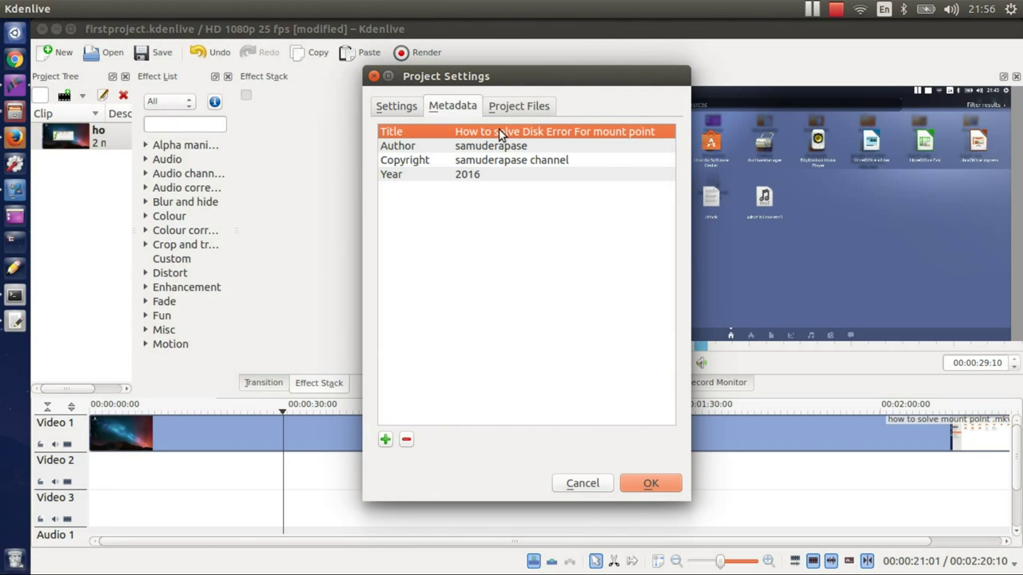
pyautogui.doubleClick(660, 131)
pyautogui.moveTo(660, 131); pyautogui.dragTo(453, 131)
pyautogui.hotkey('ctrl', 'c')
pyautogui.click(404, 108)
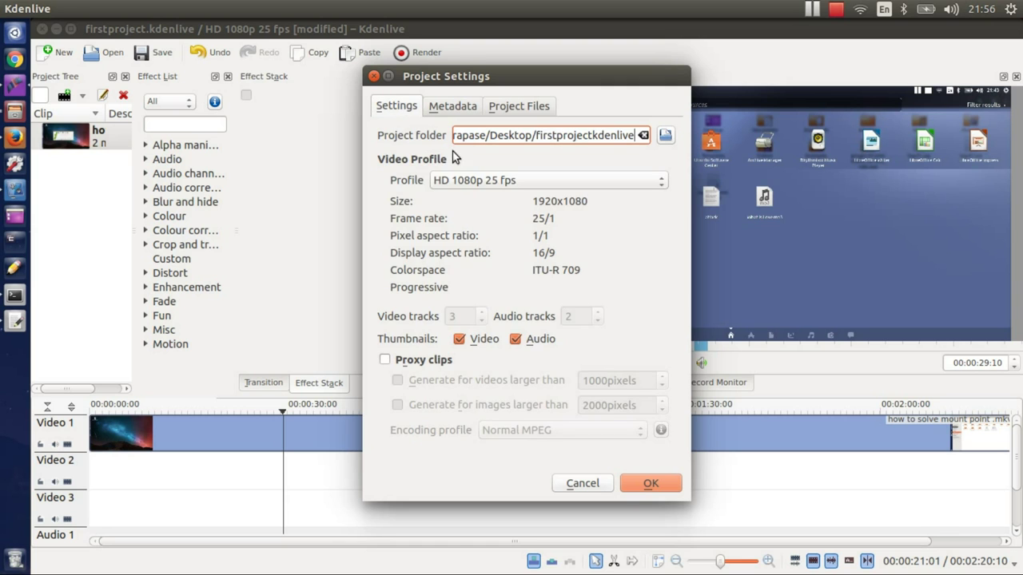
pyautogui.click(580, 482)
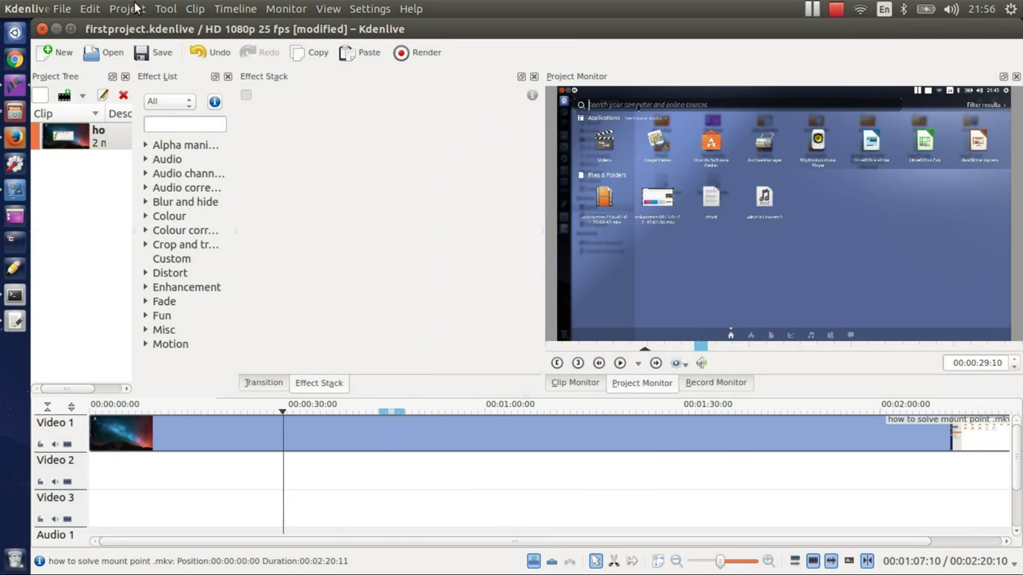
# Reopen the render settings and insert the copied title "How to solve Disk Error For mount point" before .mp4 in the output path
pyautogui.click(136, 8)
pyautogui.click(186, 385)
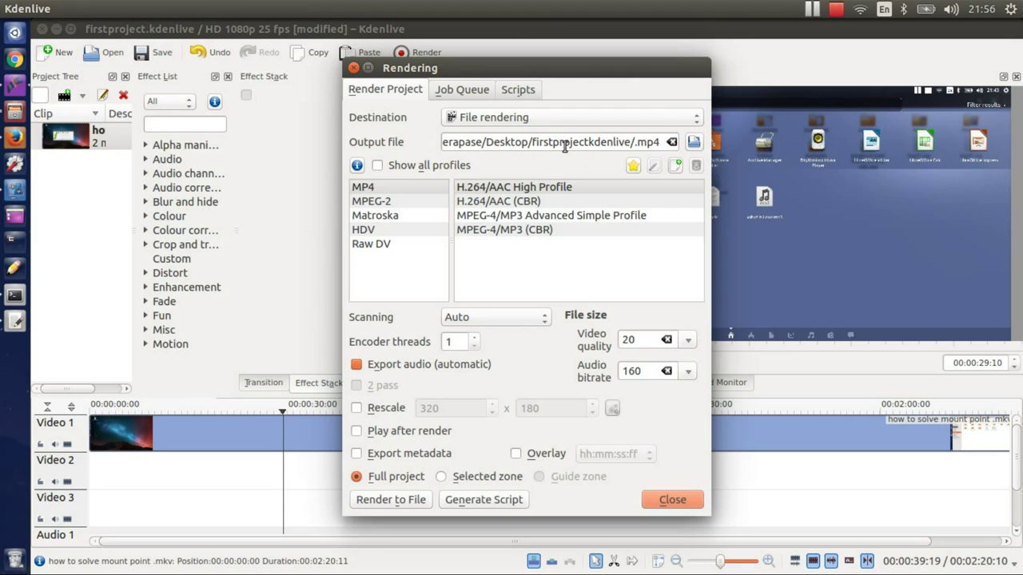
pyautogui.click(637, 144)
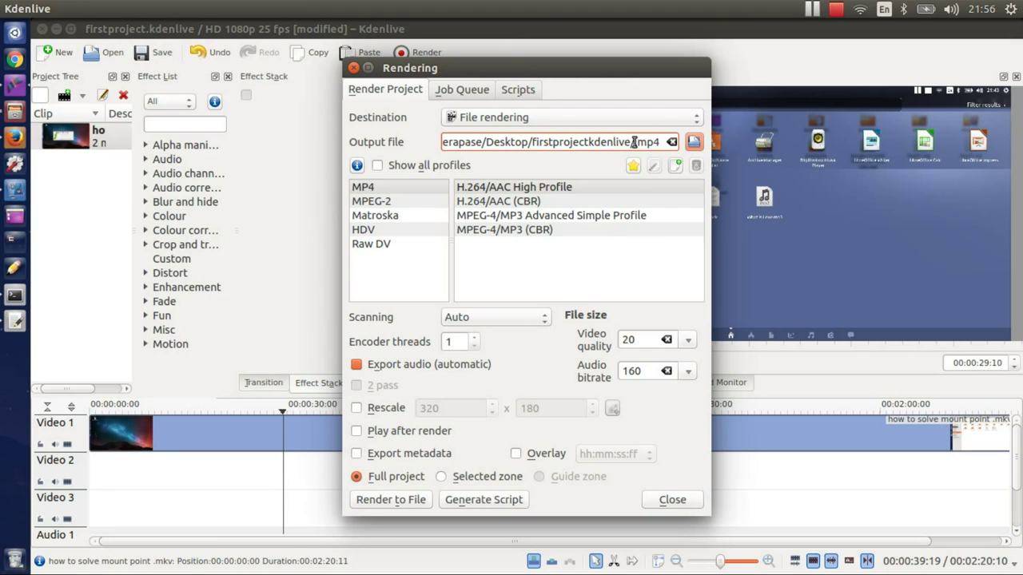
pyautogui.hotkey('ctrl', 'v')
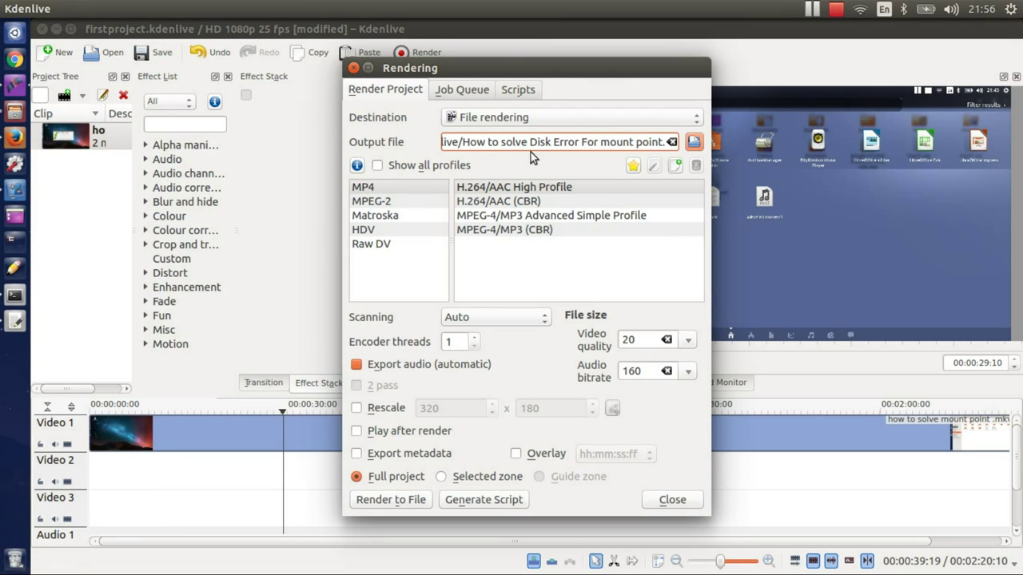
pyautogui.moveTo(453, 144); pyautogui.dragTo(685, 149)
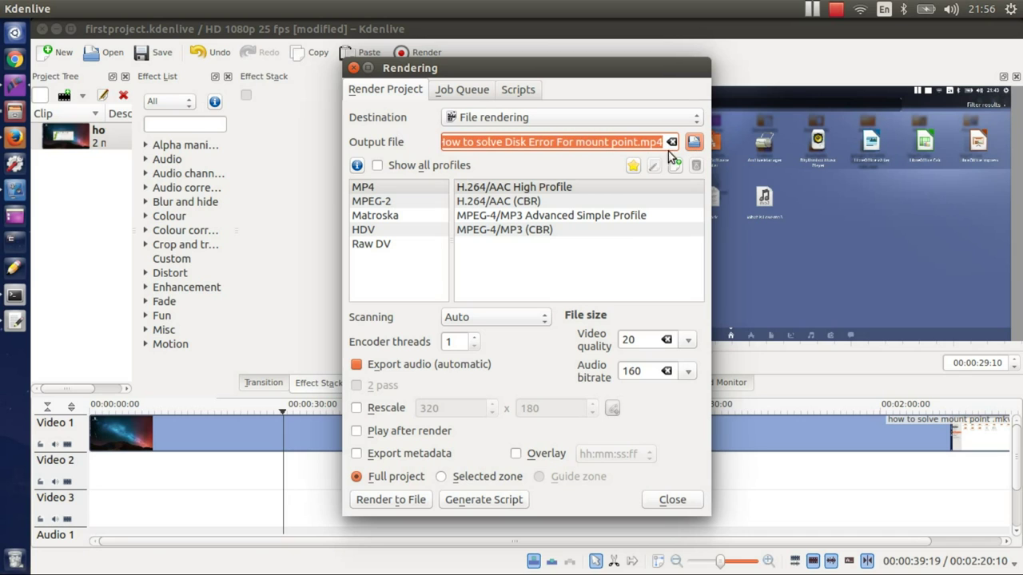
# Glance at the job queue and start rendering the full project to "How to solve Disk Error For mount point.mp4"
pyautogui.click(457, 99)
pyautogui.click(396, 92)
pyautogui.click(461, 88)
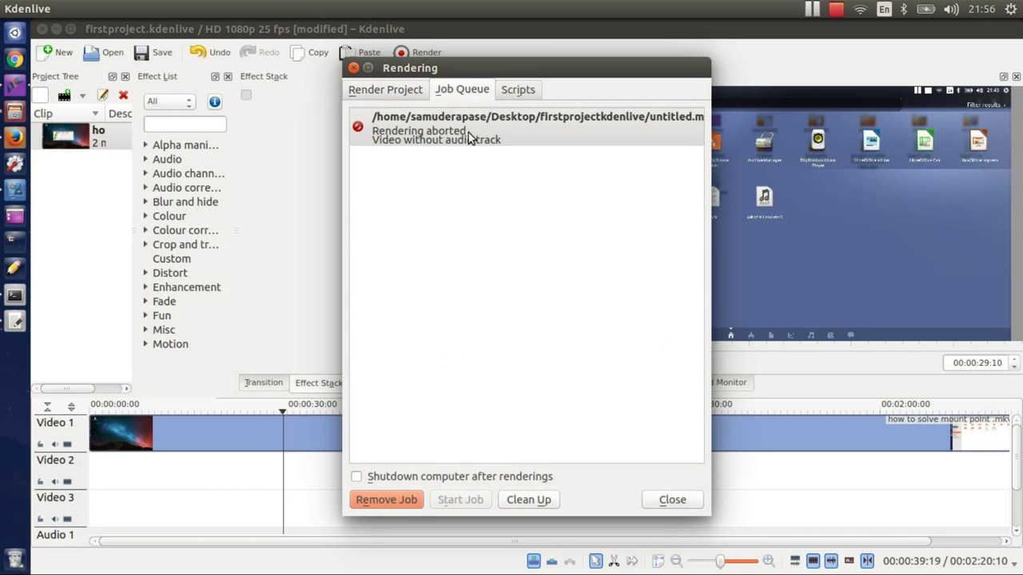
pyautogui.click(414, 92)
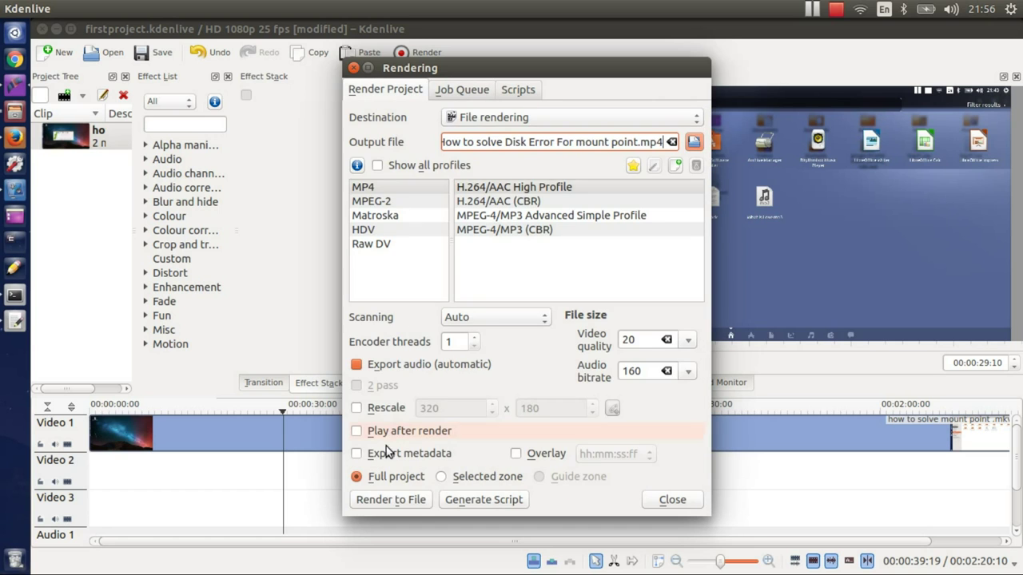
pyautogui.click(390, 499)
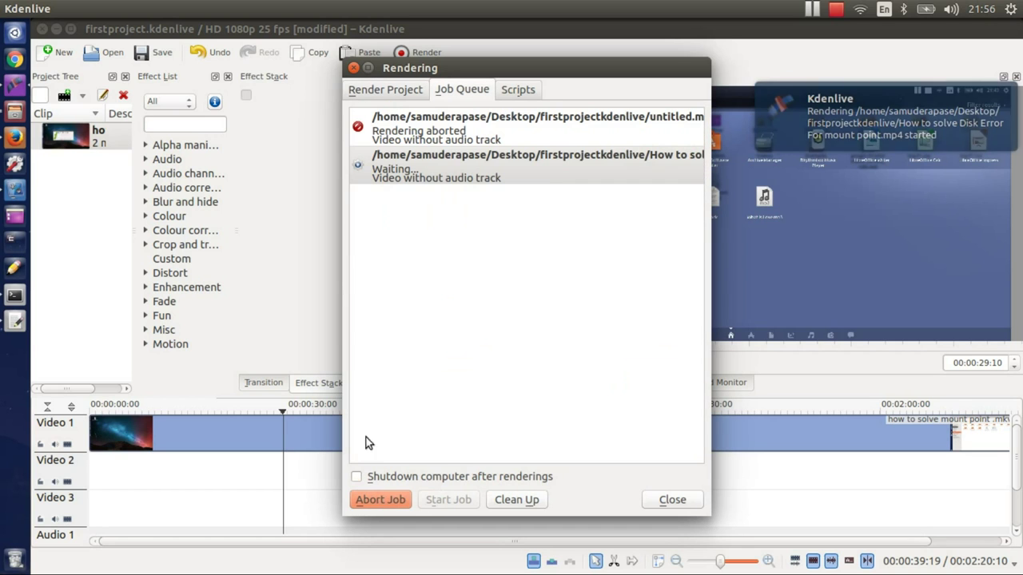
# Examine the aborted and running jobs in the render queue, widening and repositioning the Rendering window to read the full output paths
pyautogui.click(448, 131)
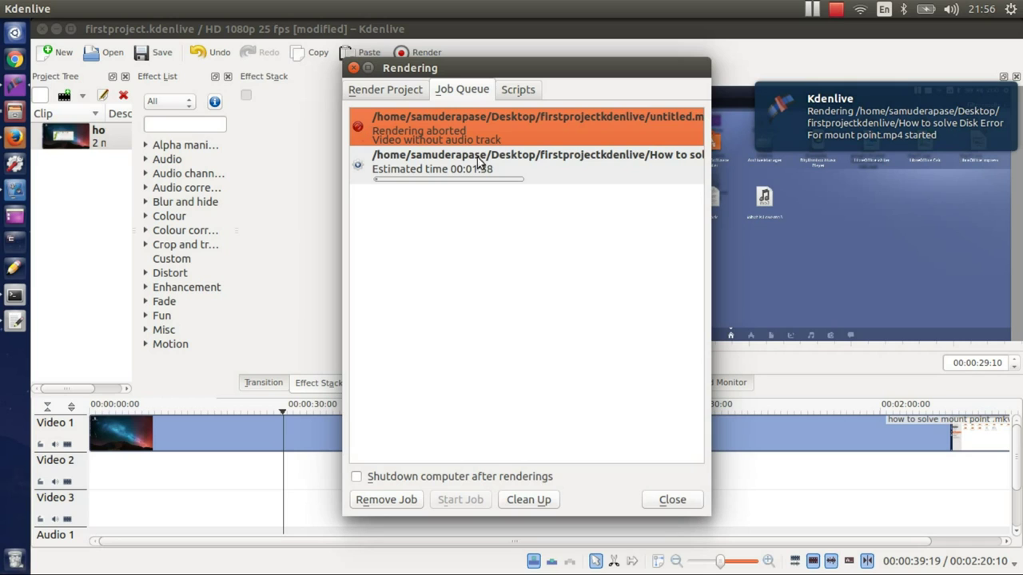
pyautogui.click(436, 180)
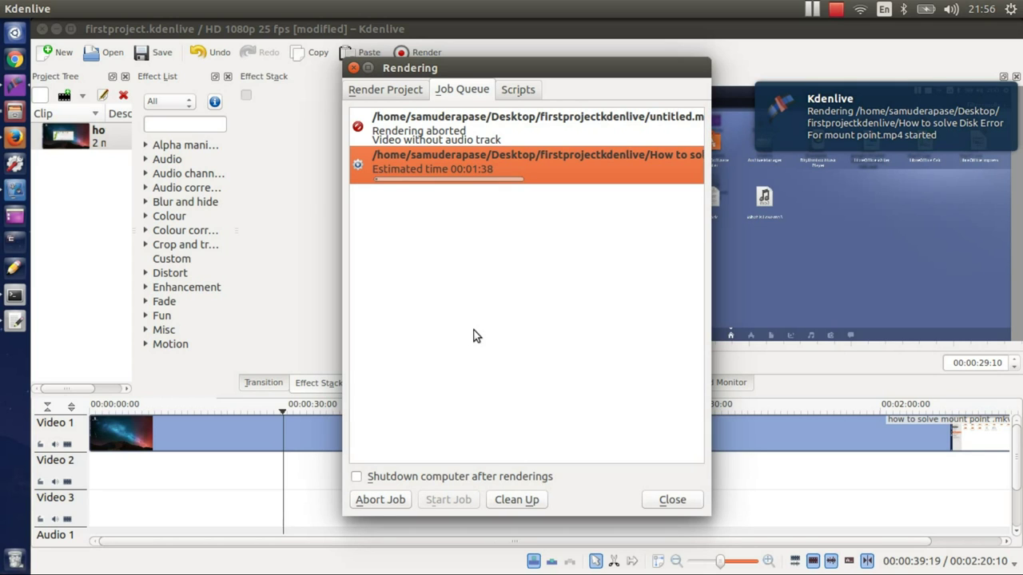
pyautogui.moveTo(709, 231); pyautogui.dragTo(931, 237)
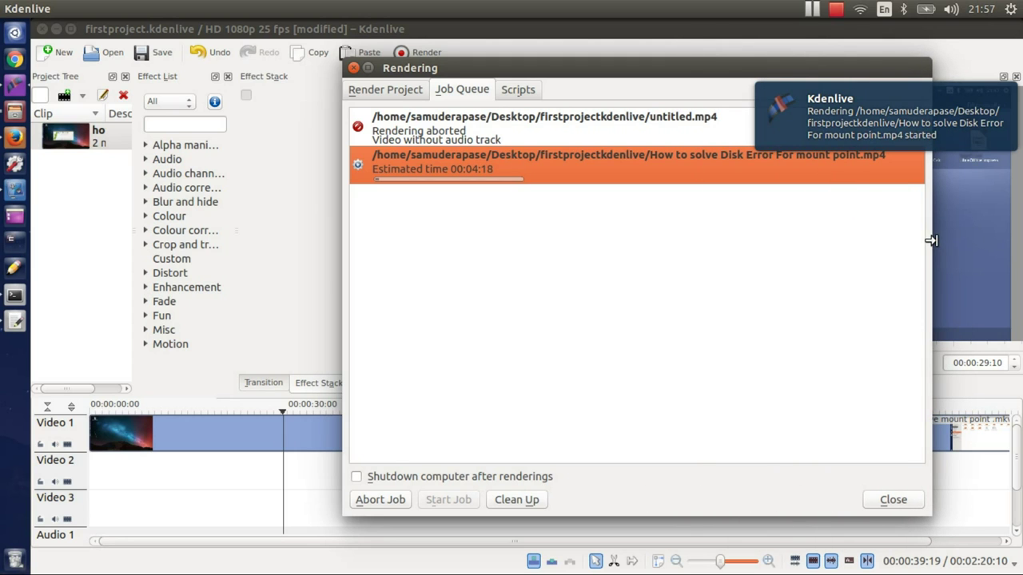
pyautogui.moveTo(743, 67); pyautogui.dragTo(556, 73)
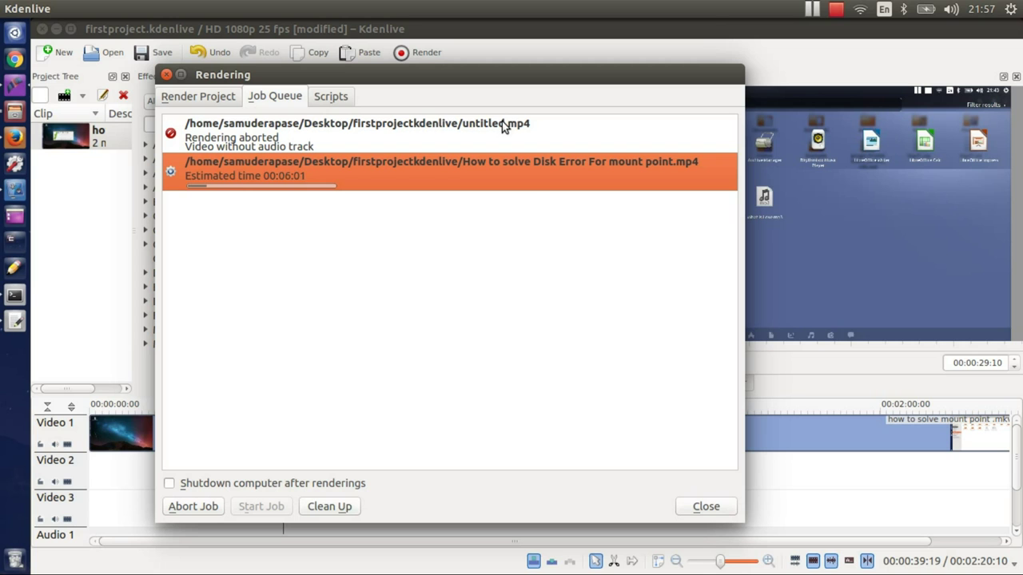
pyautogui.click(319, 97)
pyautogui.click(274, 96)
pyautogui.moveTo(310, 69); pyautogui.dragTo(503, 48)
pyautogui.rightClick(520, 61)
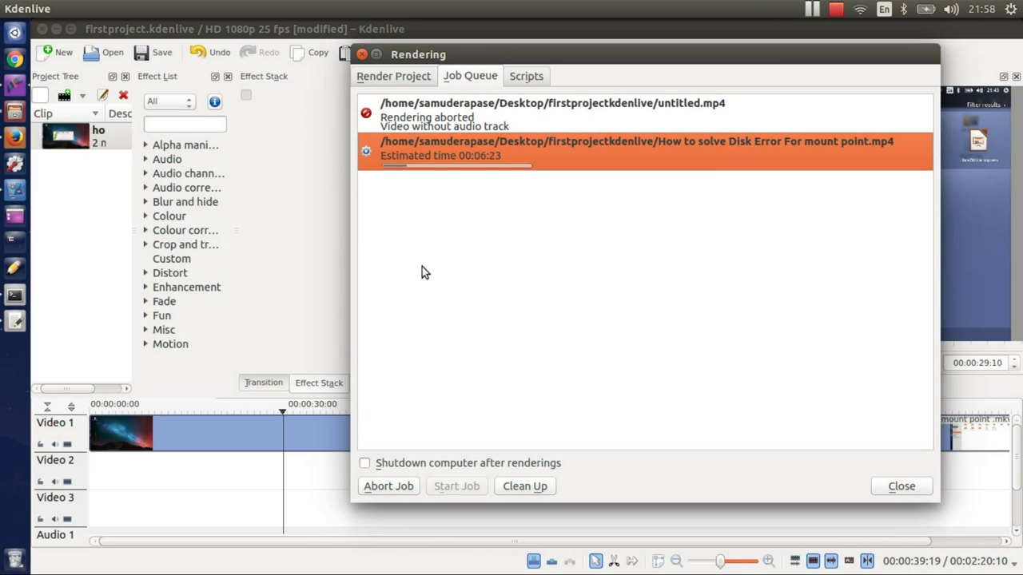
pyautogui.click(14, 189)
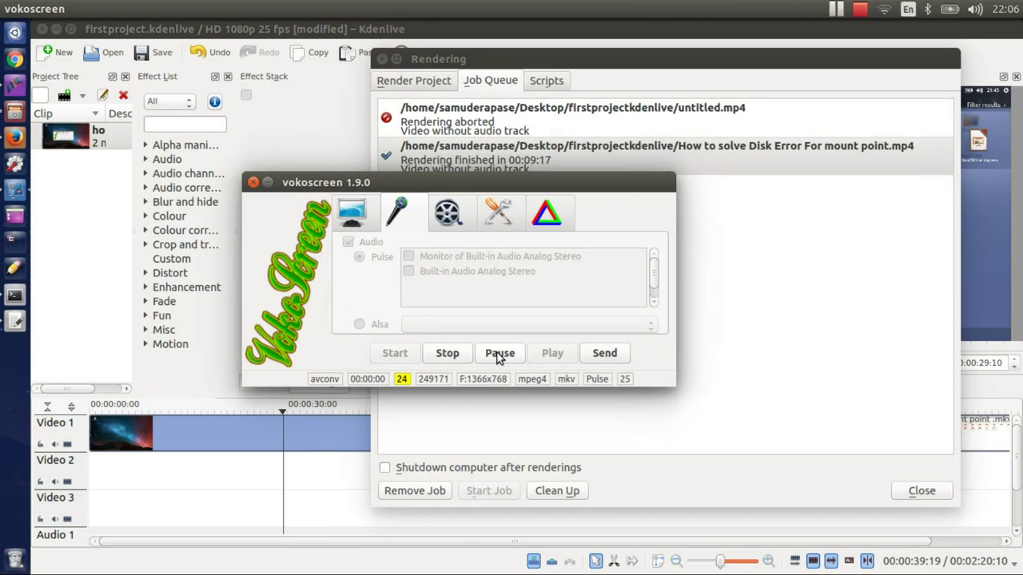
pyautogui.click(268, 182)
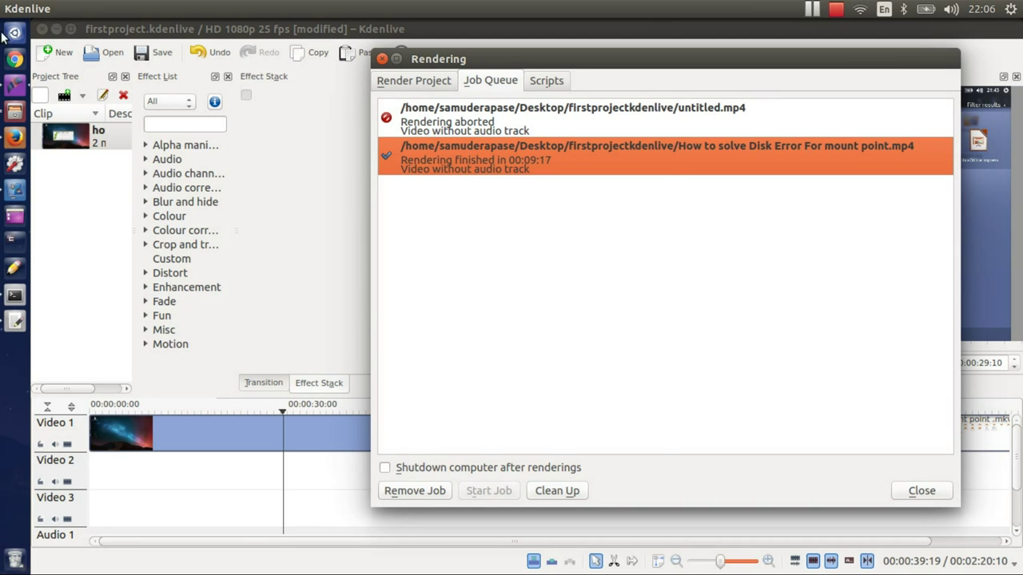
# Show the desktop and check the file size in the properties of "how to solve mount point .mkv"
pyautogui.click(14, 217)
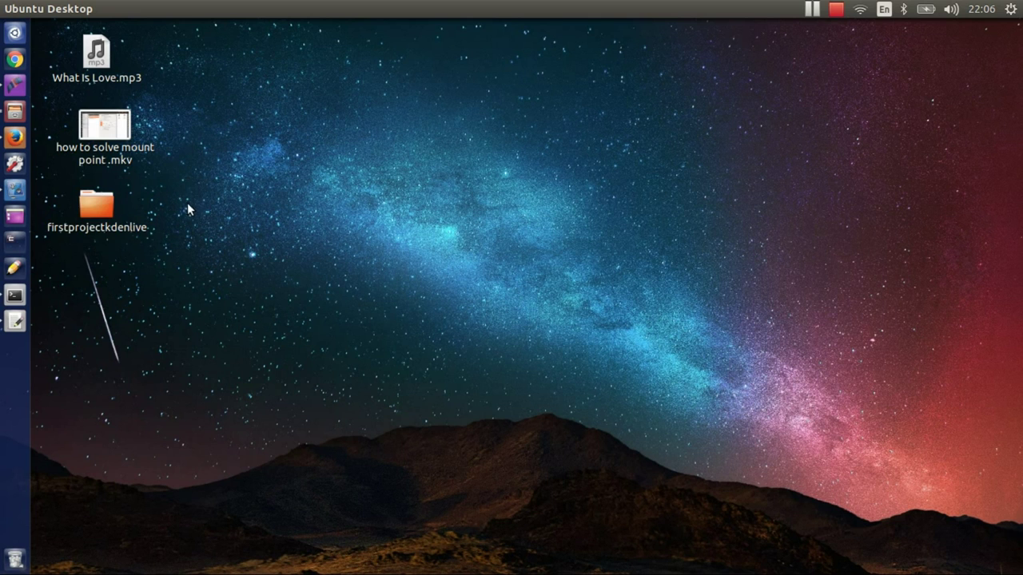
pyautogui.click(102, 131)
pyautogui.rightClick(87, 151)
pyautogui.click(148, 446)
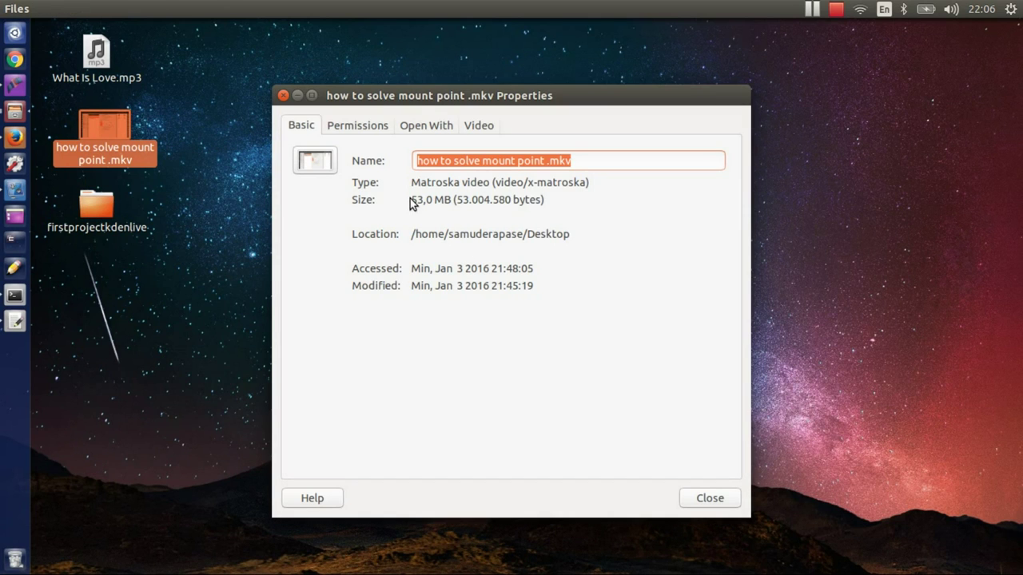
pyautogui.moveTo(413, 201); pyautogui.dragTo(548, 200)
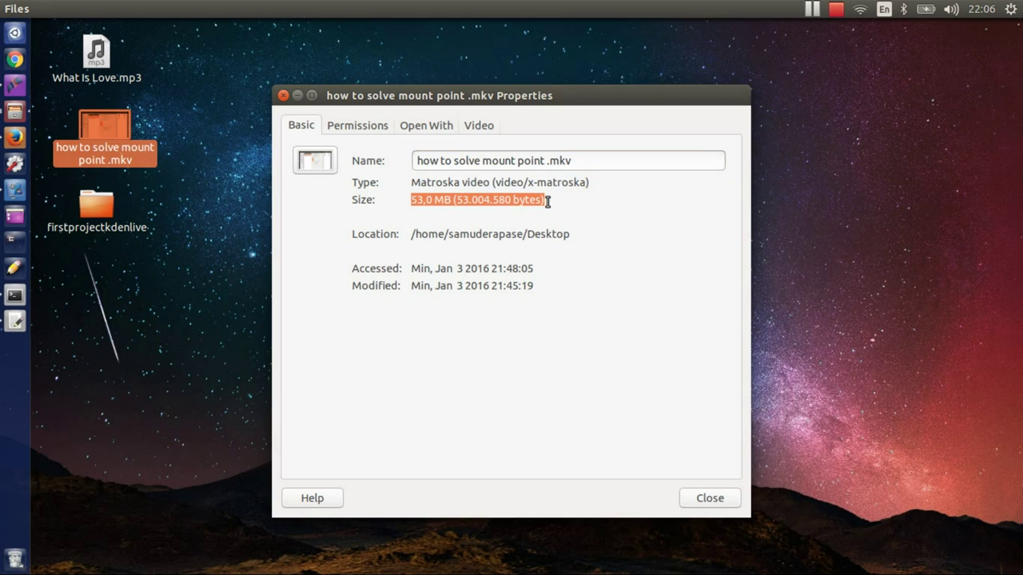
# Open the firstprojectkdenlive folder from the desktop and arrange it beside the source video's properties window
pyautogui.click(101, 201)
pyautogui.doubleClick(101, 201)
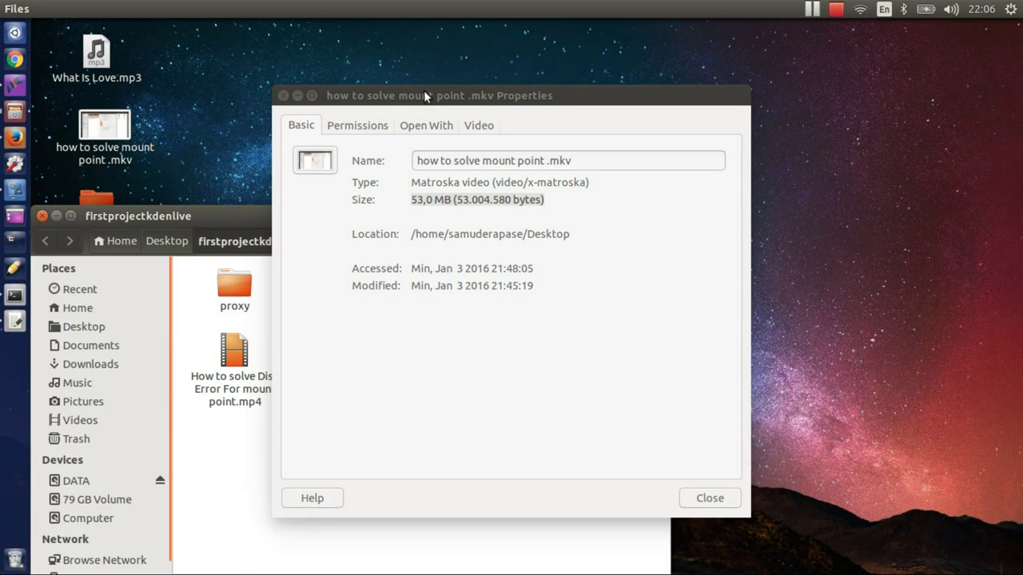
pyautogui.moveTo(429, 98); pyautogui.dragTo(741, 107)
pyautogui.click(482, 229)
pyautogui.moveTo(452, 211); pyautogui.dragTo(401, 49)
# View the properties of "How to solve Disk Error For mount point.mp4" and compare its file size with the original MKV
pyautogui.click(184, 191)
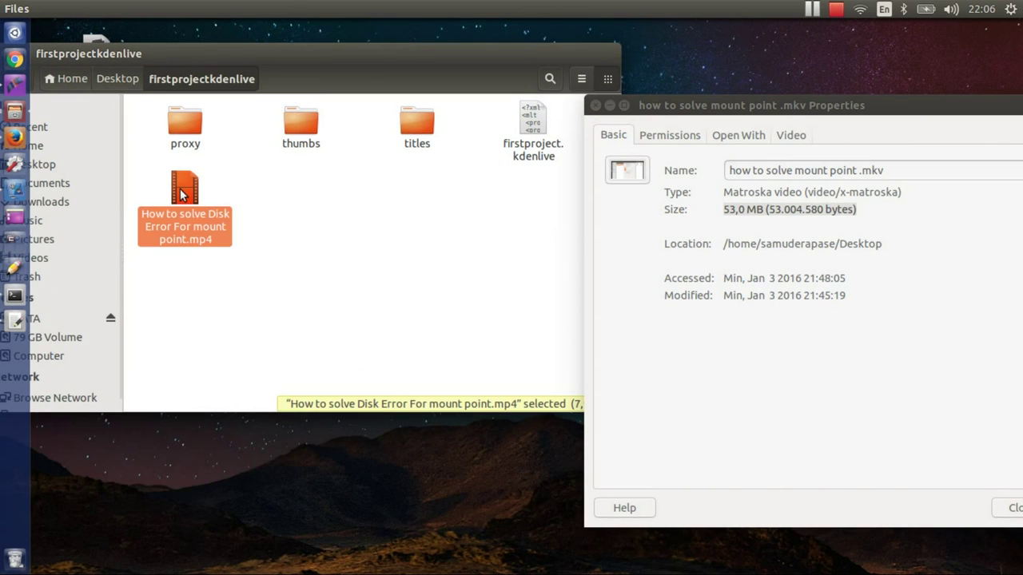
pyautogui.rightClick(182, 190)
pyautogui.click(245, 443)
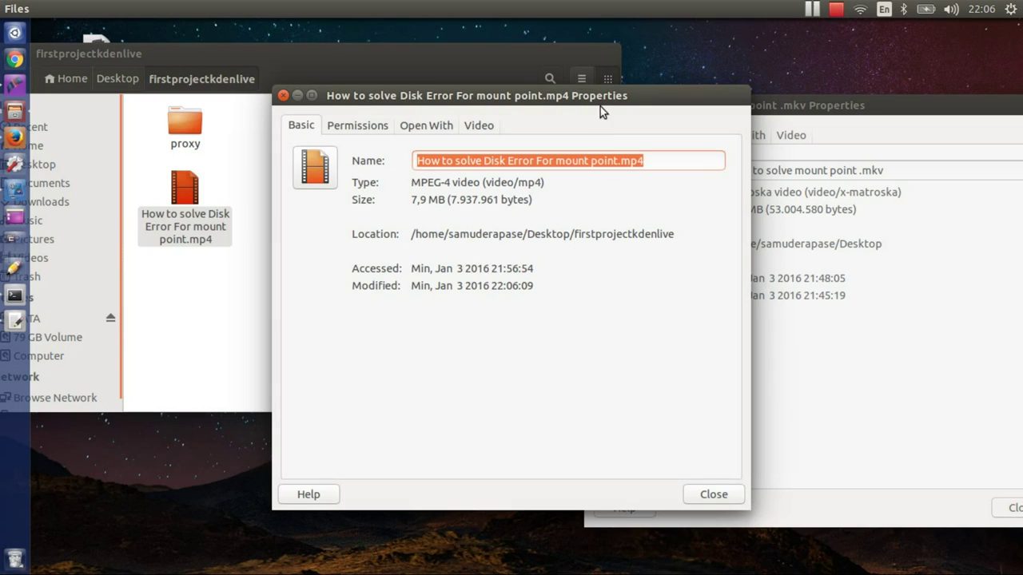
pyautogui.moveTo(593, 102); pyautogui.dragTo(387, 104)
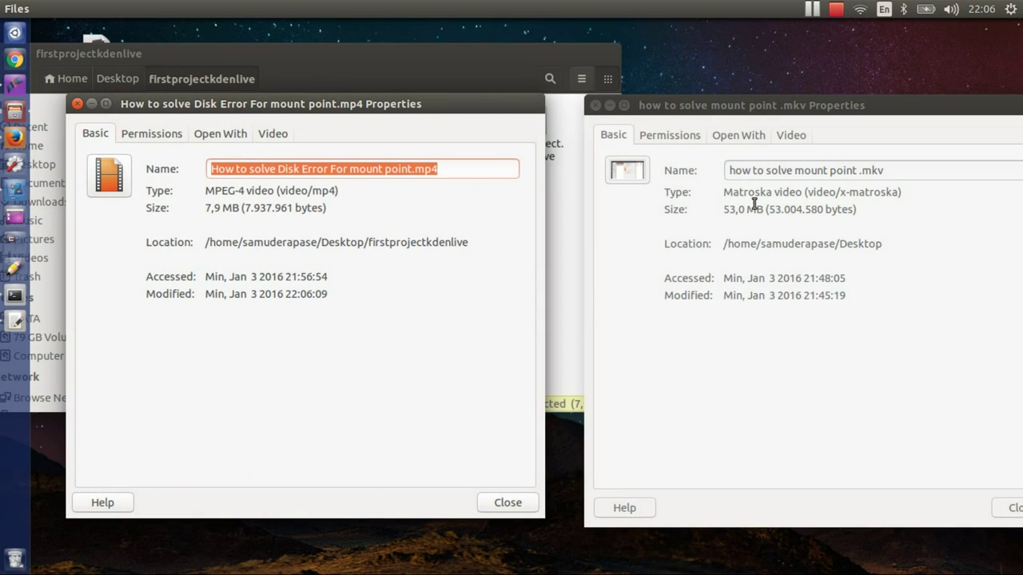
pyautogui.moveTo(862, 209); pyautogui.dragTo(685, 210)
pyautogui.moveTo(332, 209); pyautogui.dragTo(206, 209)
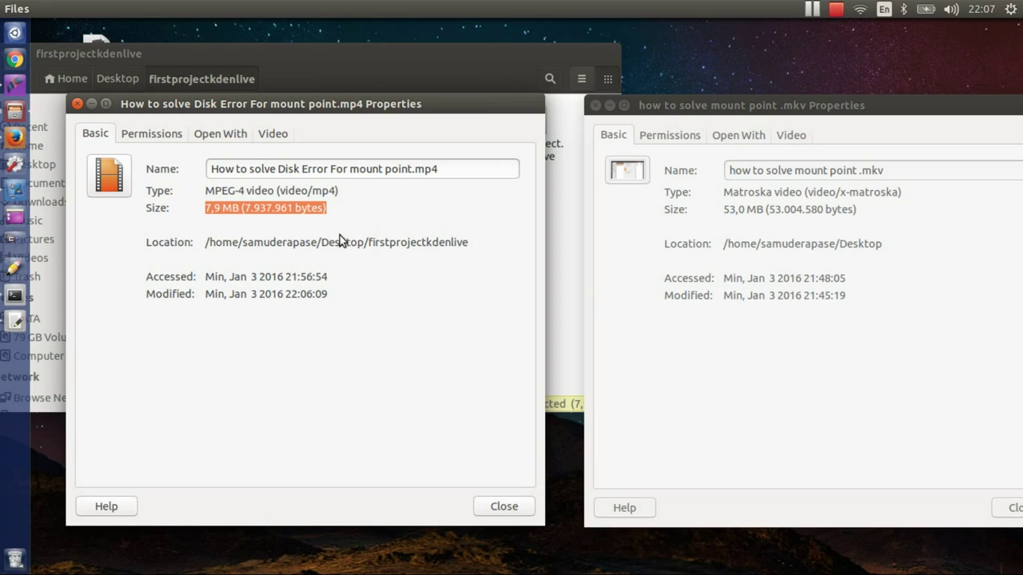
# Close the MP4 file's properties and open the rendered video in the Videos player
pyautogui.click(77, 105)
pyautogui.doubleClick(167, 214)
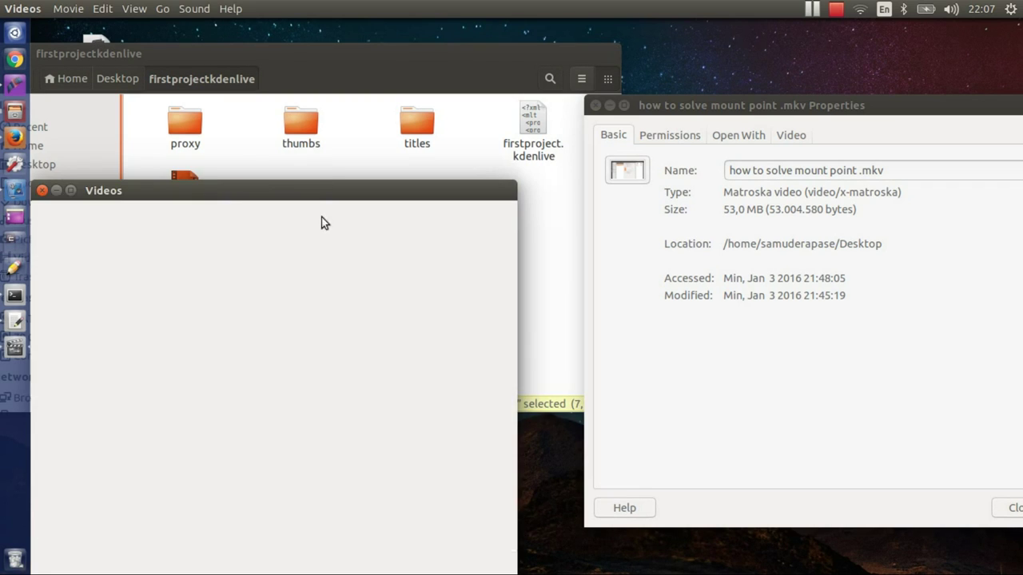